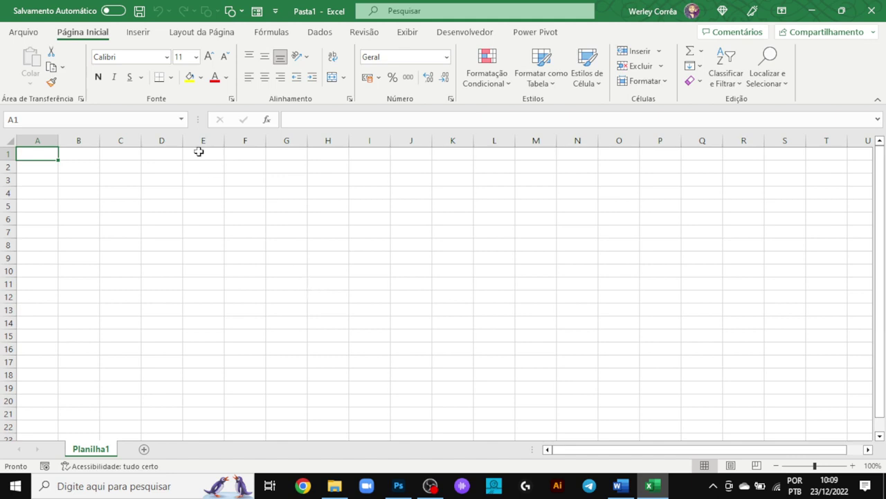
- Examine the ribbon's command sets for inserting, page layout, formulas, data, review and view
{"action": "left_click", "coordinate": [138, 38]}
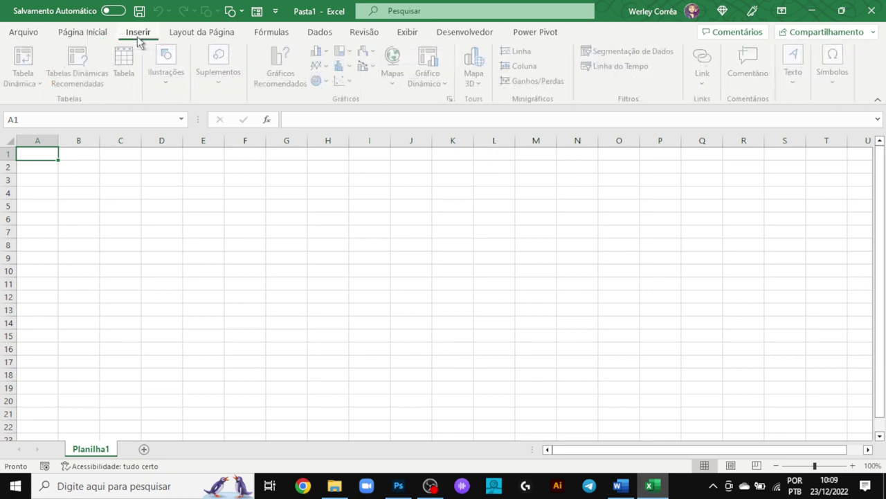
{"action": "left_click", "coordinate": [189, 36]}
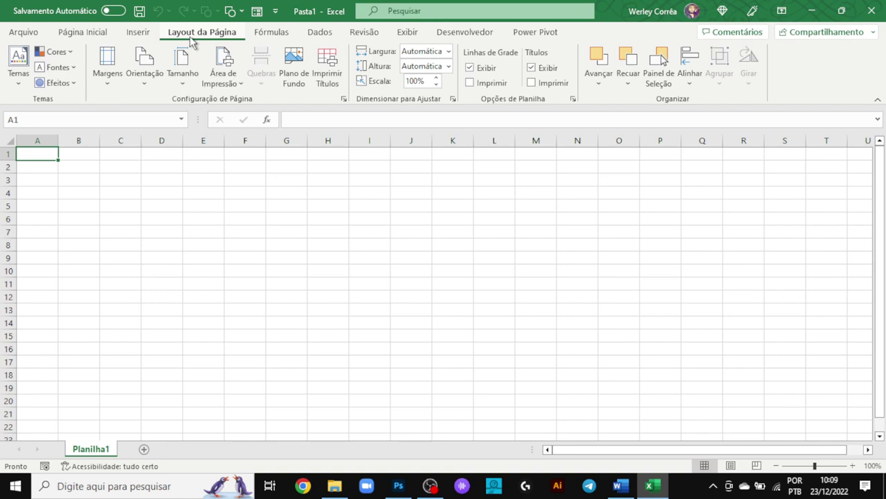
{"action": "left_click", "coordinate": [100, 34]}
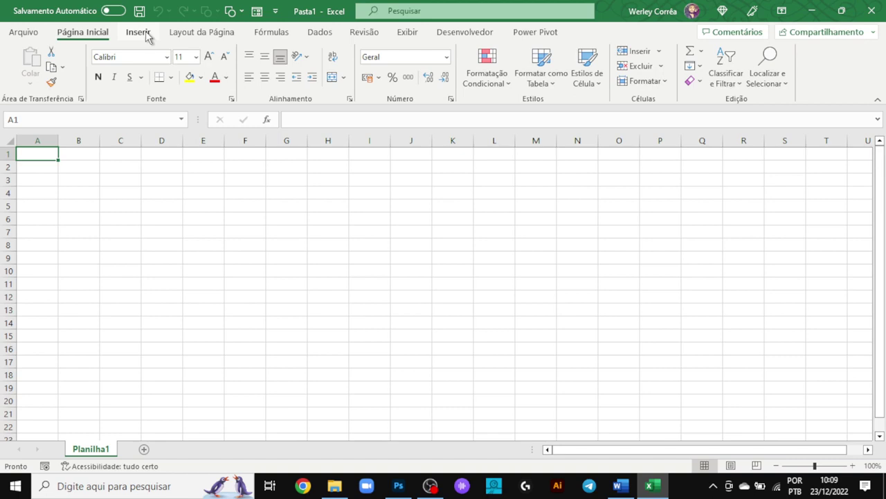
{"action": "left_click", "coordinate": [142, 33]}
{"action": "left_click", "coordinate": [186, 40]}
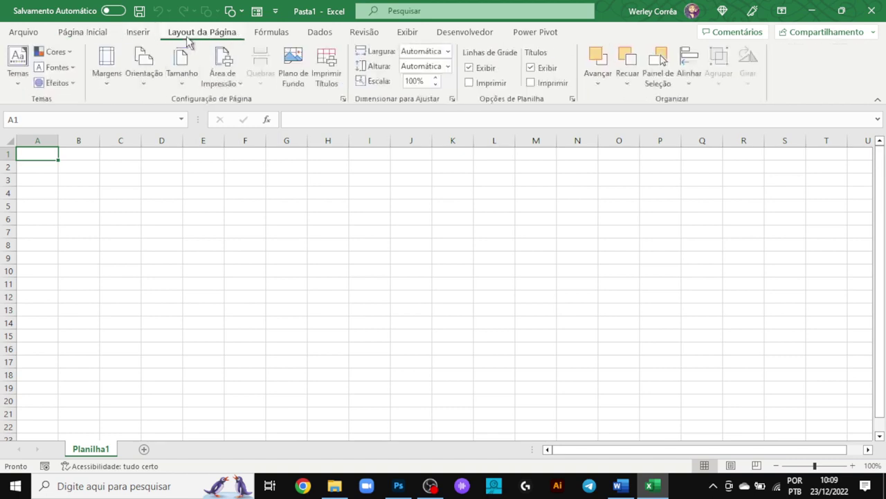
{"action": "left_click", "coordinate": [280, 40]}
{"action": "left_click", "coordinate": [323, 38]}
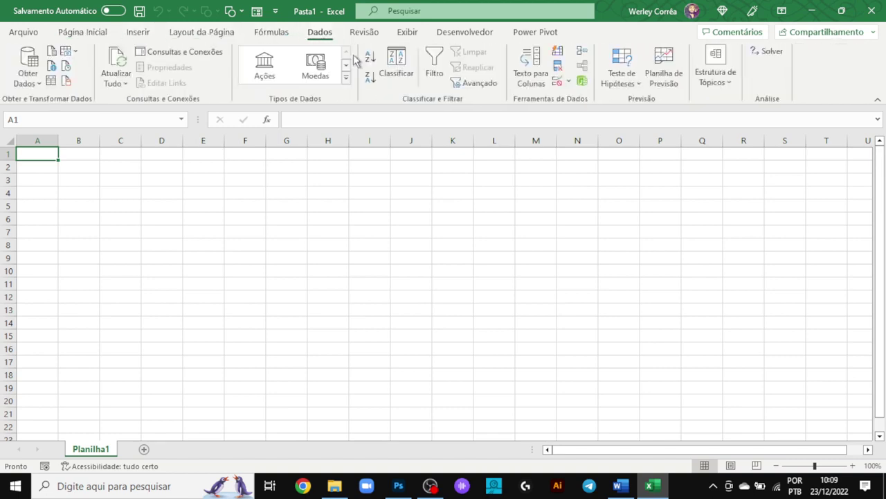
{"action": "left_click", "coordinate": [366, 39]}
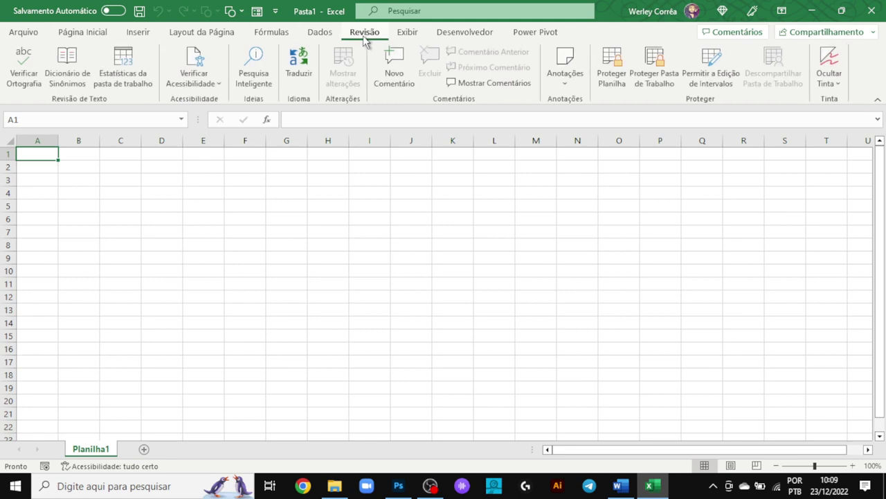
{"action": "left_click", "coordinate": [408, 36]}
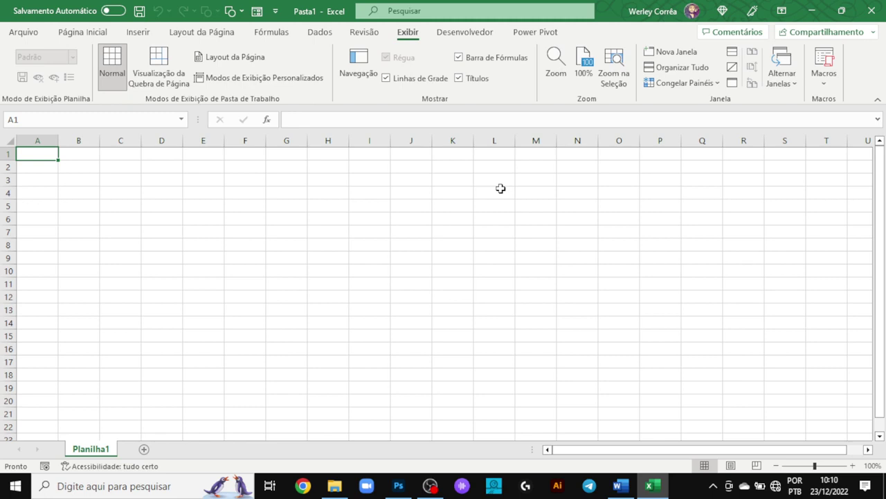
{"action": "left_click", "coordinate": [202, 32]}
{"action": "left_click", "coordinate": [271, 32]}
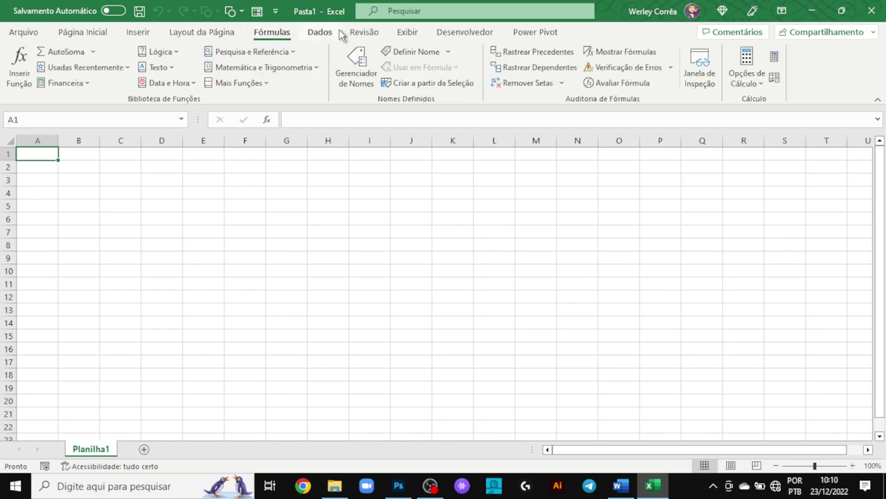
{"action": "left_click", "coordinate": [320, 32]}
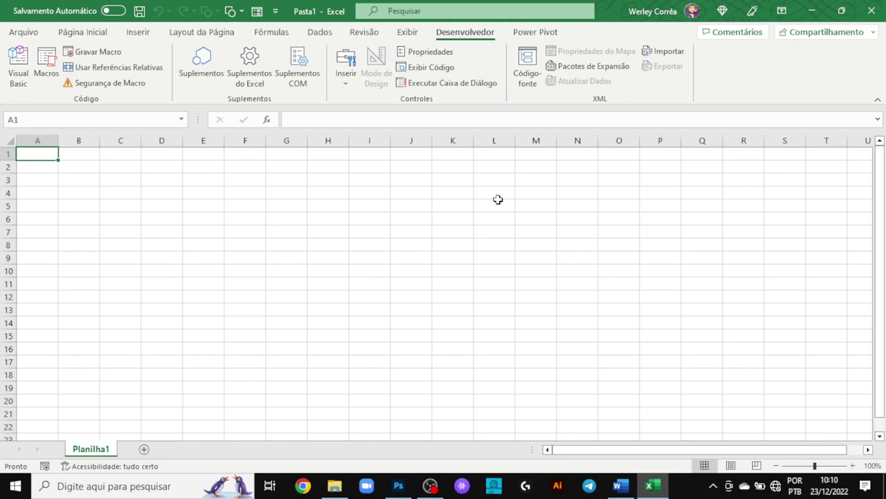
- Compare the Desenvolvedor and Power Pivot command sets
{"action": "left_click", "coordinate": [533, 32]}
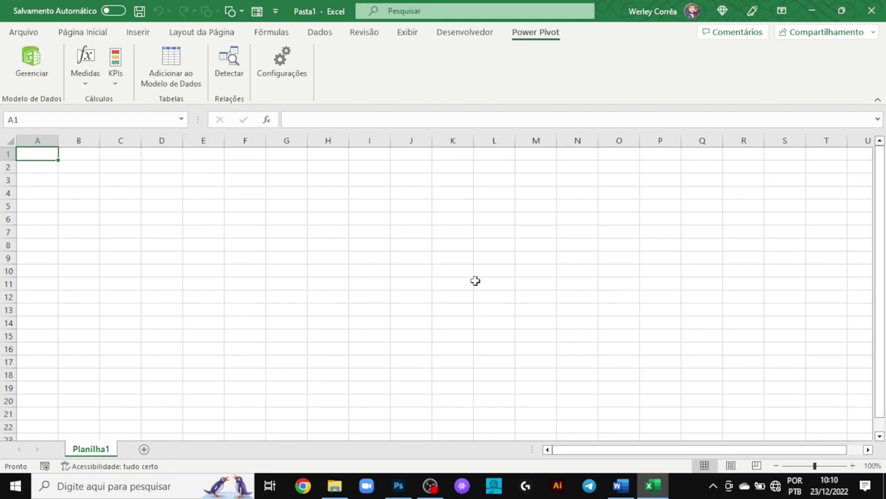
{"action": "left_click", "coordinate": [475, 34]}
{"action": "left_click", "coordinate": [527, 38]}
{"action": "left_click", "coordinate": [486, 36]}
{"action": "left_click", "coordinate": [524, 36]}
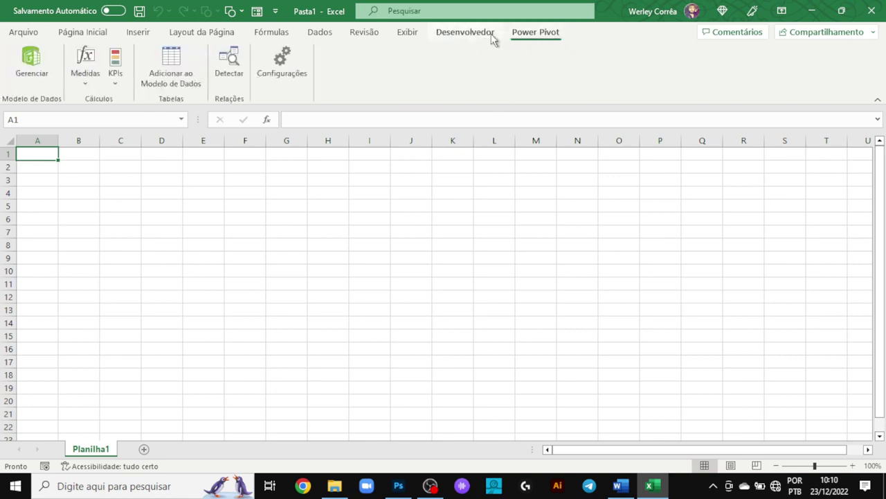
{"action": "left_click", "coordinate": [487, 35]}
{"action": "left_click", "coordinate": [525, 38]}
{"action": "left_click", "coordinate": [495, 35]}
{"action": "left_click", "coordinate": [518, 38]}
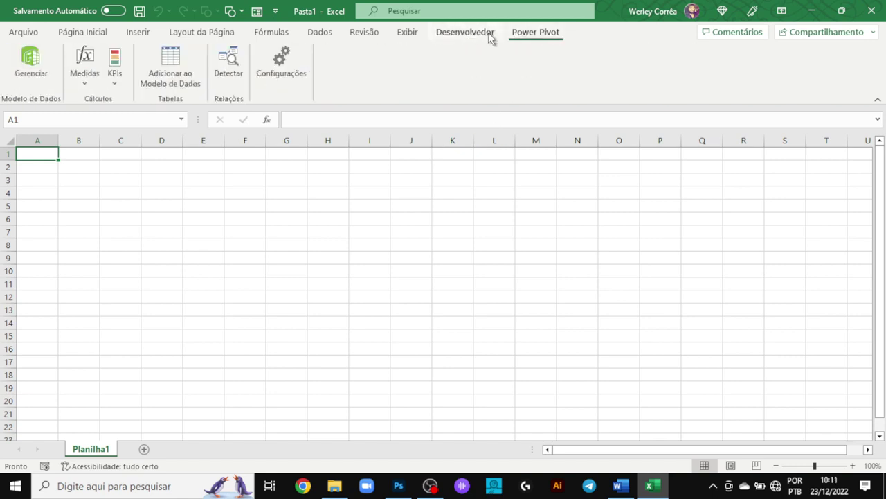
{"action": "left_click", "coordinate": [489, 36]}
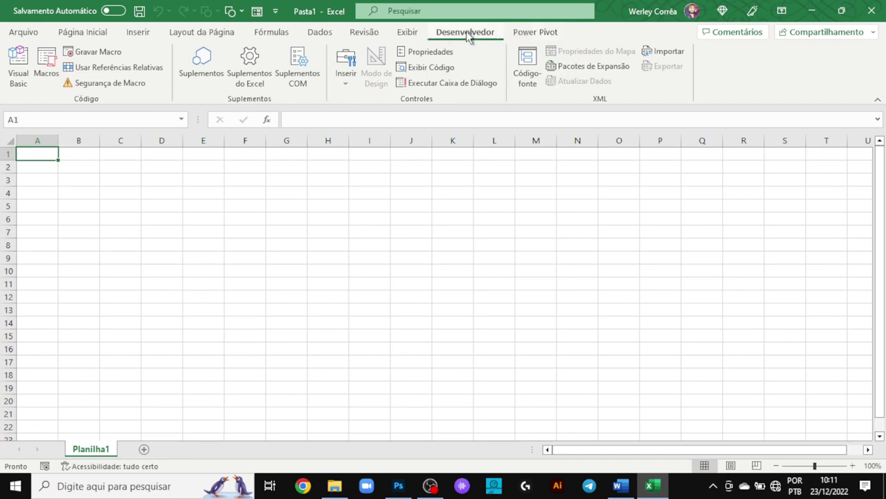
- Review the standard command sets again, from Exibir back to Página Inicial, including Fórmulas and Inserir
{"action": "left_click", "coordinate": [410, 37]}
{"action": "left_click", "coordinate": [367, 38]}
{"action": "left_click", "coordinate": [324, 38]}
{"action": "left_click", "coordinate": [275, 38]}
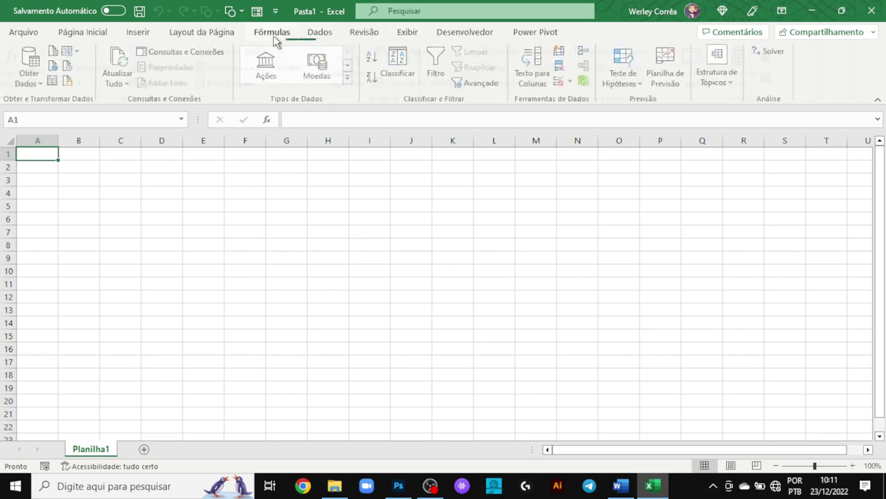
{"action": "left_click", "coordinate": [138, 33]}
{"action": "left_click", "coordinate": [100, 35]}
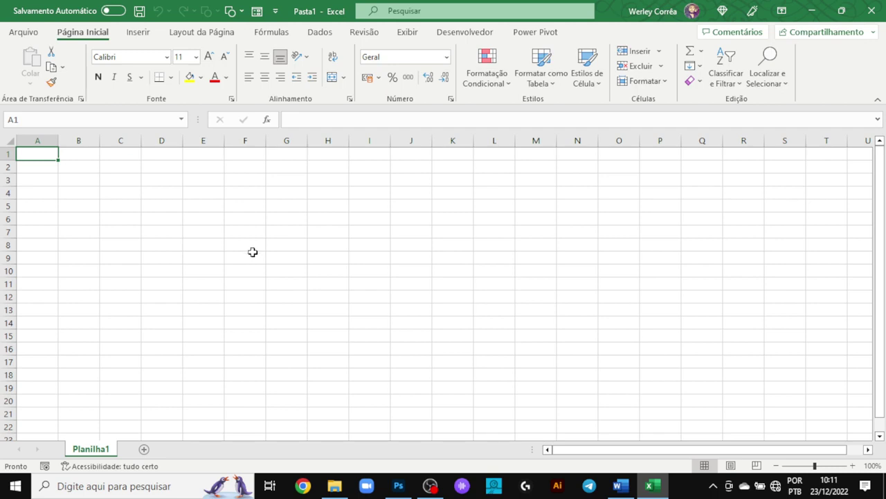
{"action": "left_click", "coordinate": [137, 36]}
{"action": "left_click", "coordinate": [177, 39]}
{"action": "left_click", "coordinate": [270, 38]}
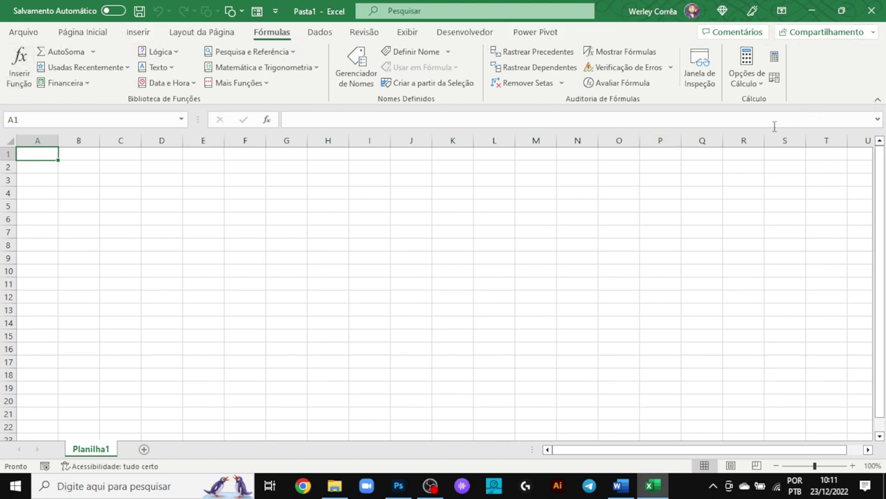
{"action": "left_click", "coordinate": [138, 32]}
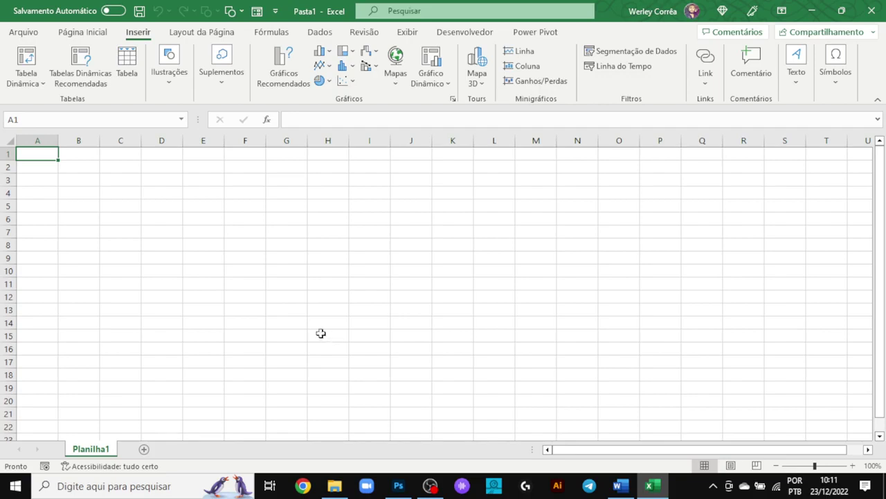
- Examine the Arquivo file-management page, and look over the home, insert, page layout and formula command sets
{"action": "left_click", "coordinate": [23, 33]}
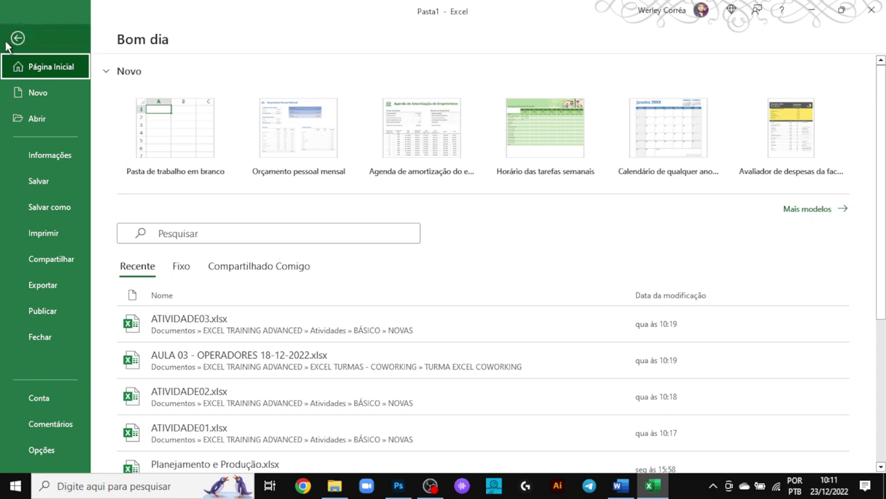
{"action": "left_click", "coordinate": [17, 38]}
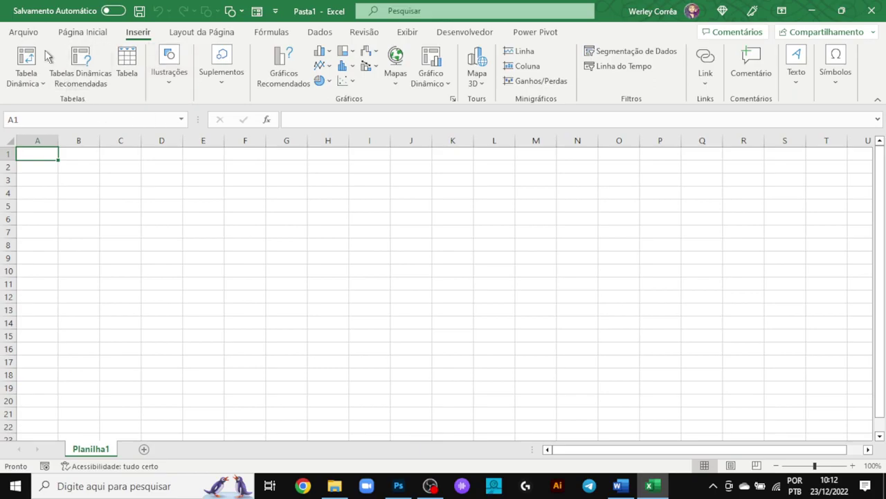
{"action": "left_click", "coordinate": [33, 33]}
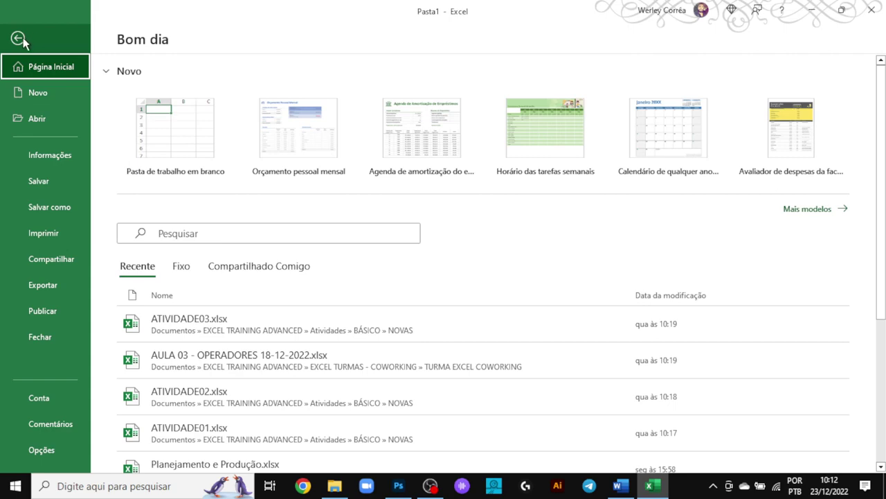
{"action": "left_click", "coordinate": [18, 40]}
{"action": "left_click", "coordinate": [82, 33]}
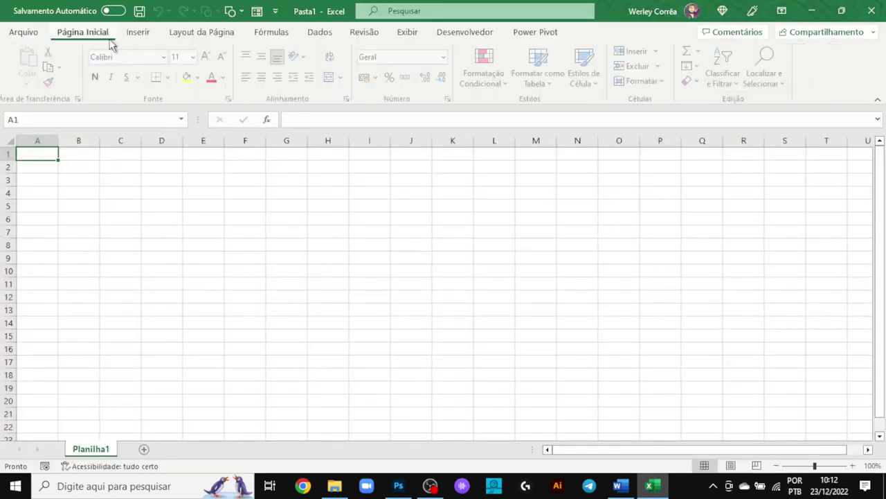
{"action": "left_click", "coordinate": [153, 34]}
{"action": "left_click", "coordinate": [203, 33]}
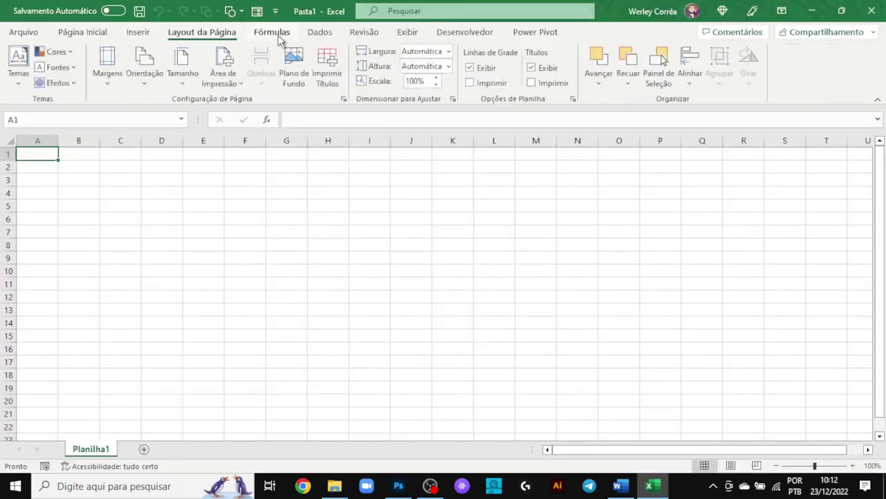
{"action": "left_click", "coordinate": [279, 34]}
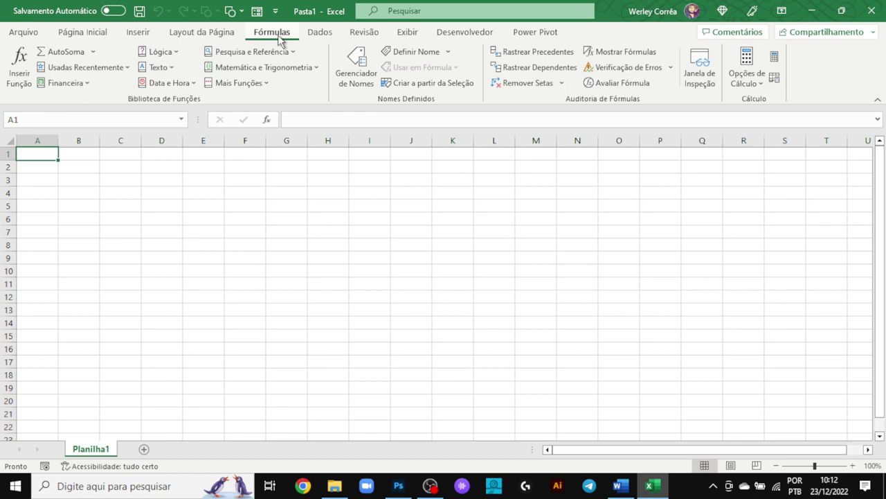
- Draw an ellipse about 8.6 cm high and 8.5 cm wide around columns G to K, and move it slightly left and up
{"action": "left_click", "coordinate": [139, 34]}
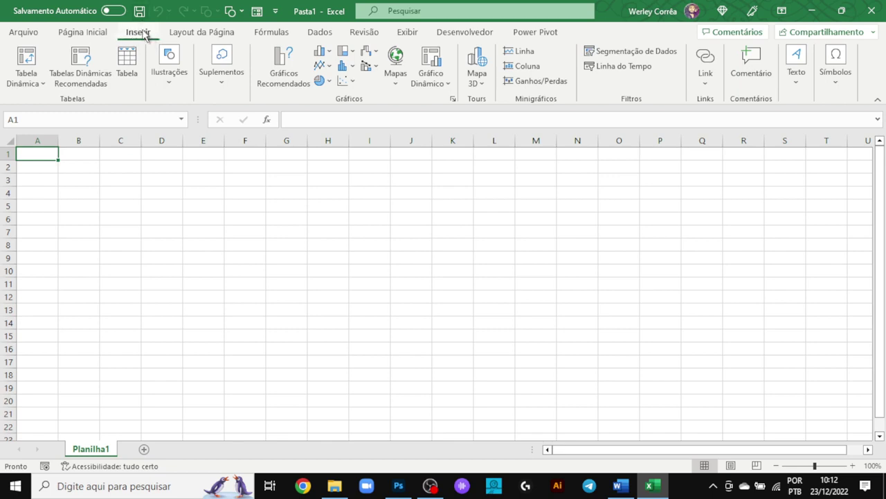
{"action": "left_click", "coordinate": [169, 83]}
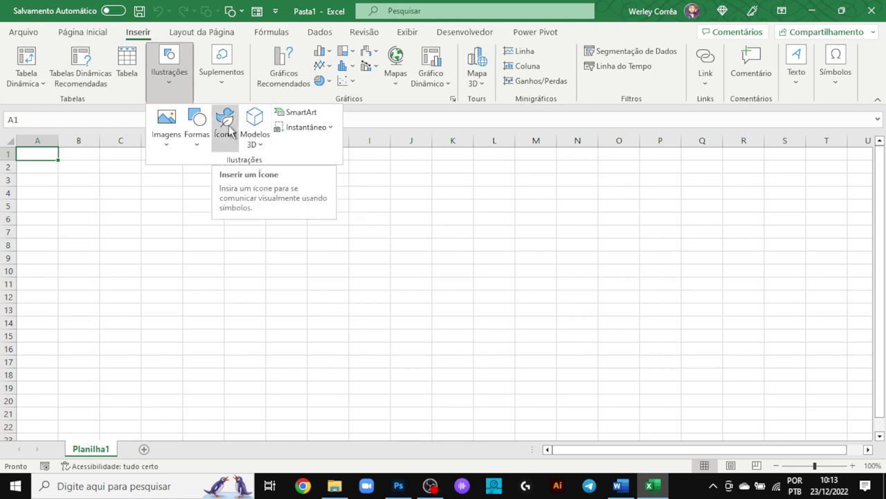
{"action": "left_click", "coordinate": [199, 136]}
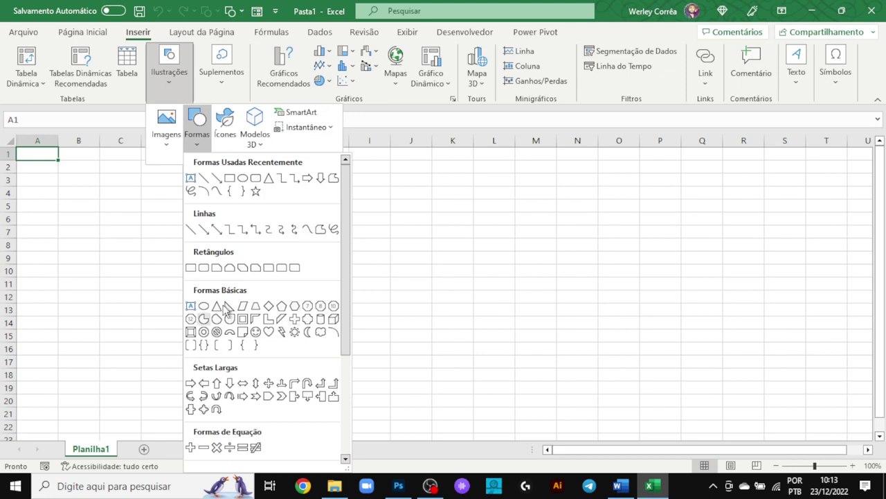
{"action": "left_click", "coordinate": [243, 179]}
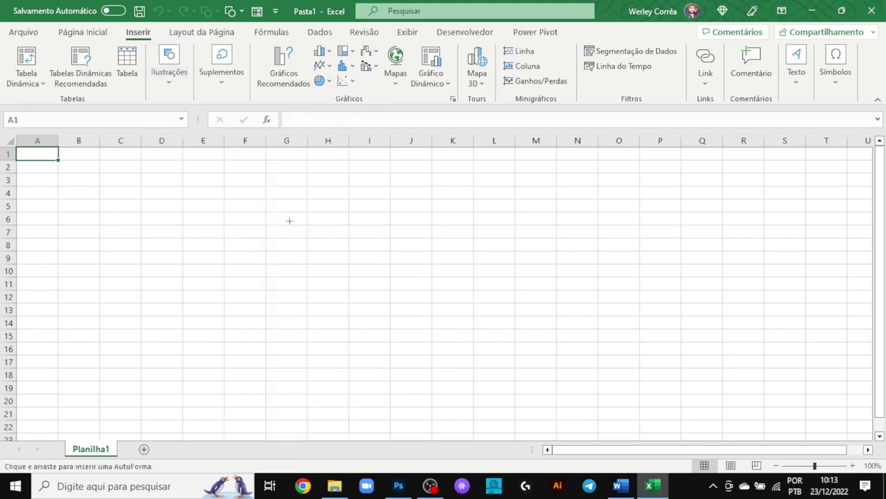
{"action": "left_click_drag", "start_coordinate": [266, 178], "coordinate": [474, 389]}
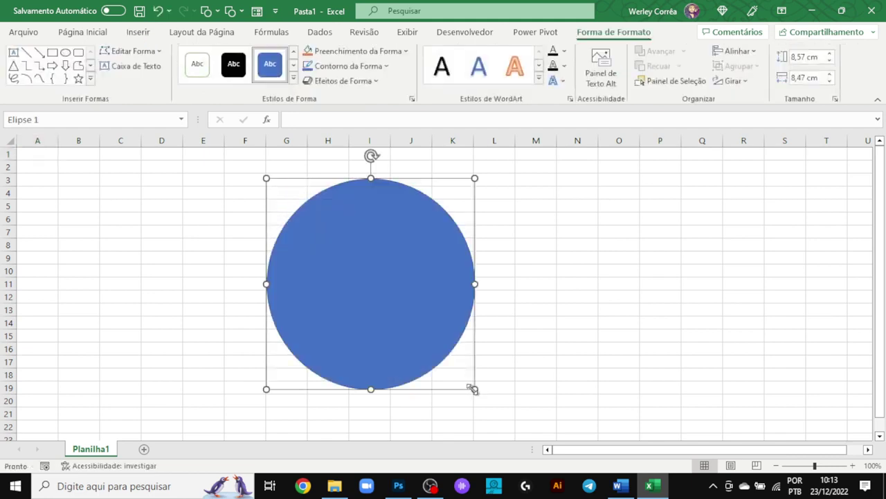
{"action": "left_click_drag", "start_coordinate": [374, 269], "coordinate": [338, 258]}
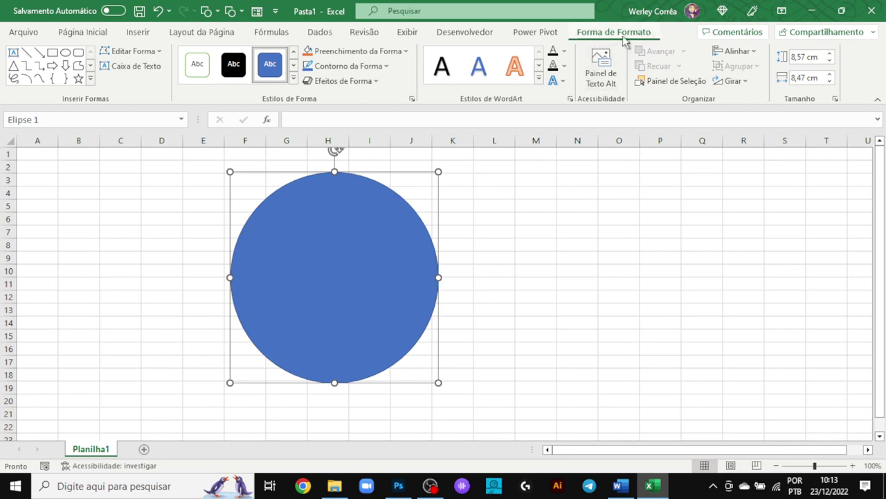
{"action": "mouse_move", "coordinate": [372, 264]}
{"action": "left_mouse_down"}
{"action": "mouse_move", "coordinate": [366, 243]}
{"action": "mouse_move", "coordinate": [354, 288]}
{"action": "mouse_move", "coordinate": [366, 261]}
{"action": "mouse_move", "coordinate": [372, 273]}
{"action": "mouse_move", "coordinate": [356, 259]}
{"action": "left_mouse_up"}
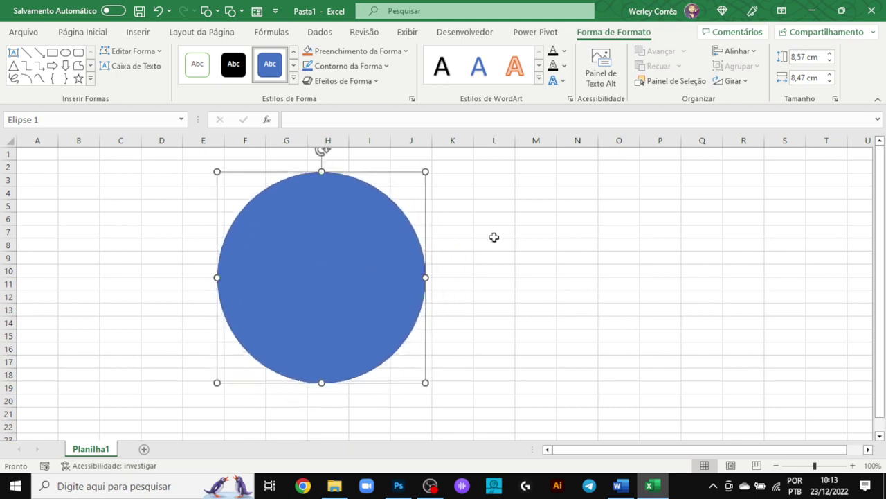
- Deselect the ellipse, reselect it to show its shape formatting commands, and move it slightly left to about columns E to I
{"action": "left_click", "coordinate": [569, 248]}
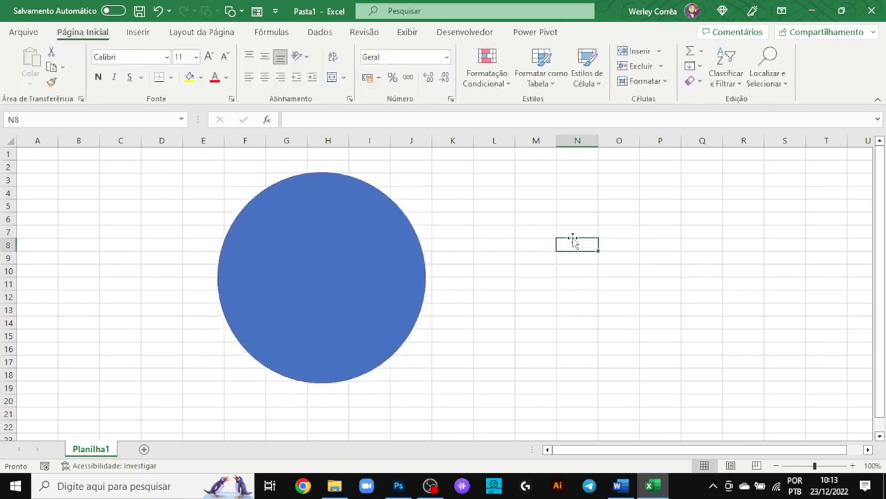
{"action": "left_click", "coordinate": [575, 231]}
{"action": "left_click", "coordinate": [576, 217]}
{"action": "left_click", "coordinate": [575, 206]}
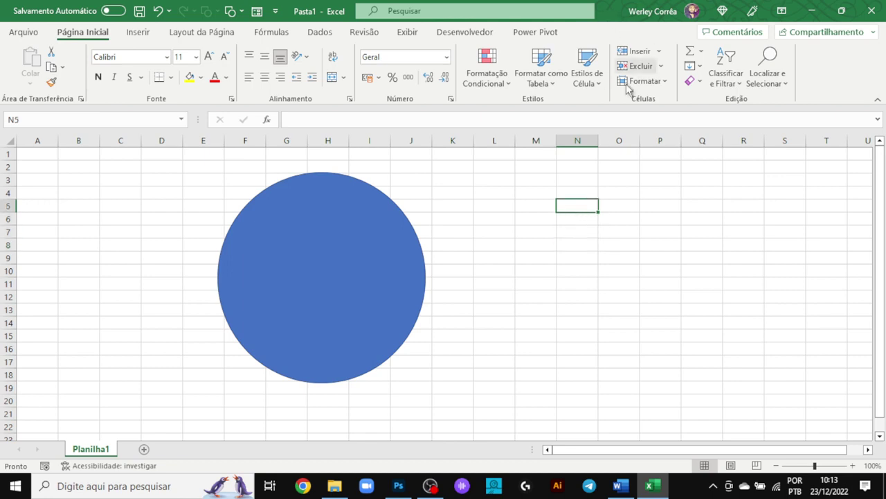
{"action": "left_click", "coordinate": [325, 296]}
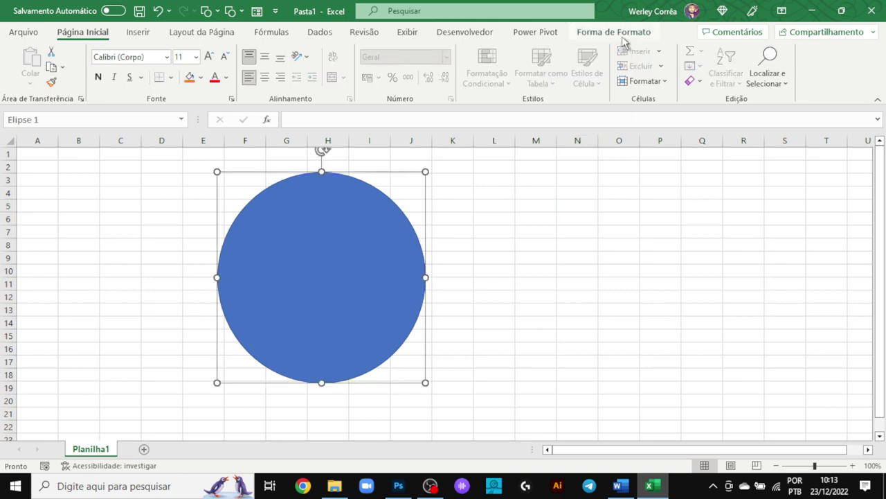
{"action": "left_click", "coordinate": [597, 36]}
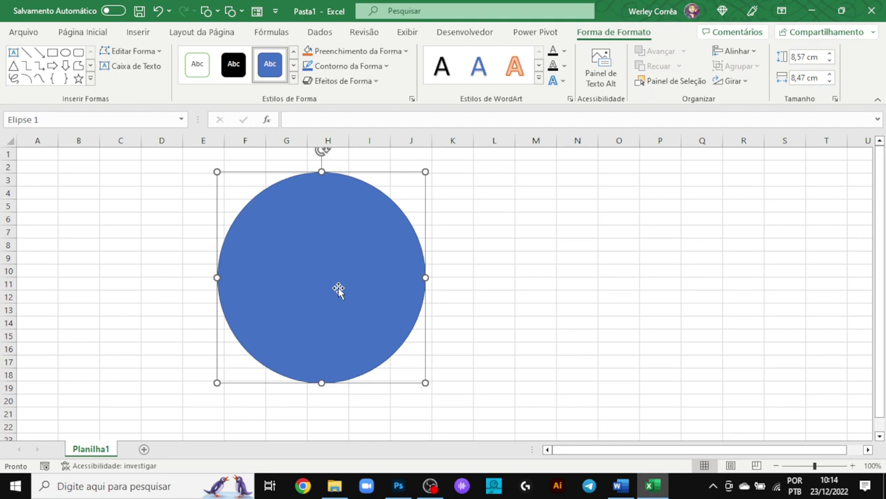
{"action": "left_click_drag", "start_coordinate": [338, 287], "coordinate": [309, 284]}
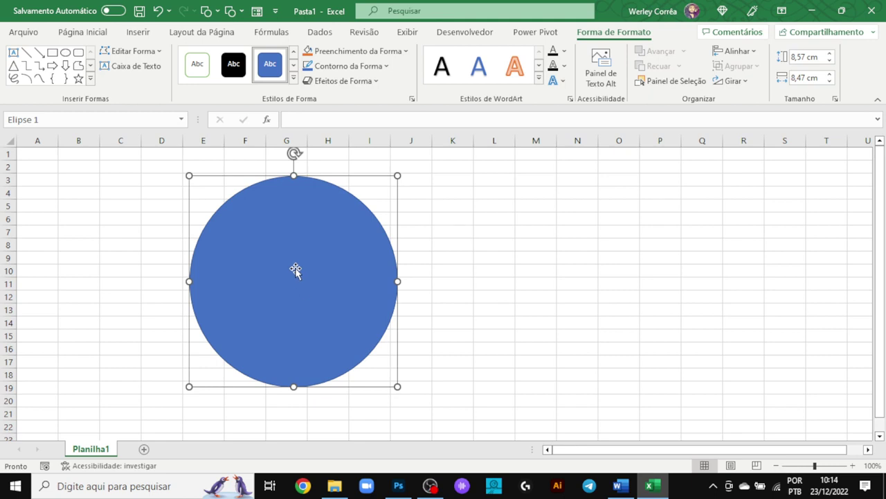
- Delete the ellipse, and look over the command sets from Layout da Página to Power Pivot, ending on Página Inicial
{"action": "key", "text": "Delete"}
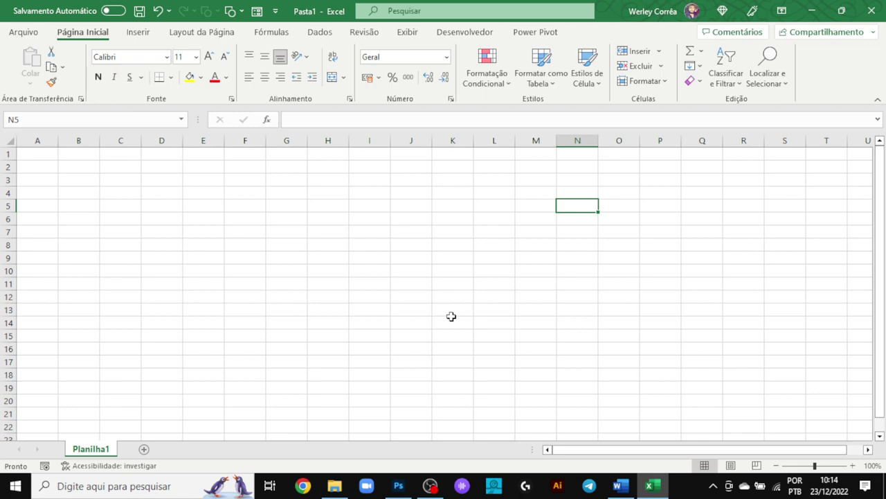
{"action": "left_click", "coordinate": [181, 32]}
{"action": "left_click", "coordinate": [285, 33]}
{"action": "left_click", "coordinate": [321, 33]}
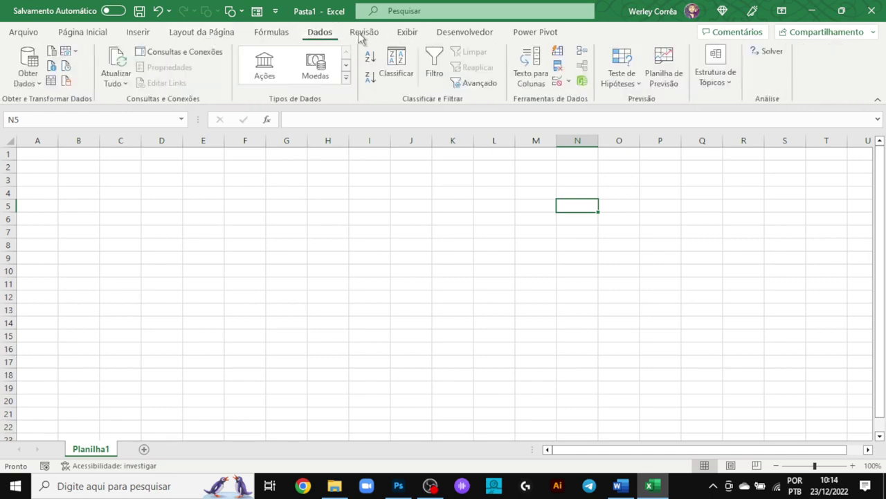
{"action": "left_click", "coordinate": [365, 33]}
{"action": "left_click", "coordinate": [410, 33]}
{"action": "left_click", "coordinate": [447, 34]}
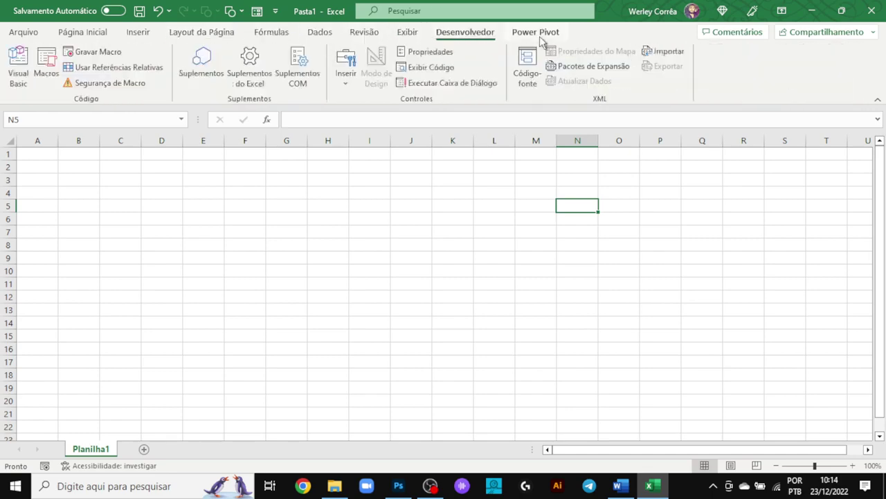
{"action": "left_click", "coordinate": [538, 34]}
{"action": "left_click", "coordinate": [82, 32]}
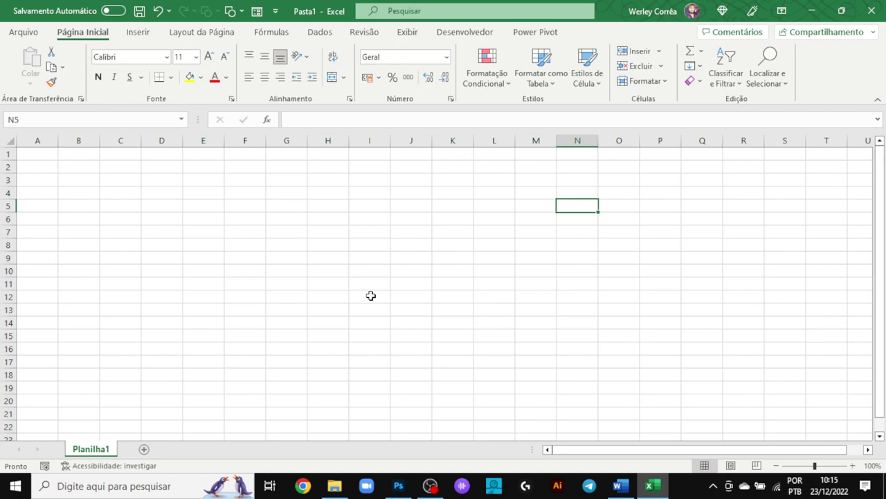
- Open the Excel options and look over the Dados, Revisão de Texto and Geral settings pages
{"action": "left_click", "coordinate": [27, 33]}
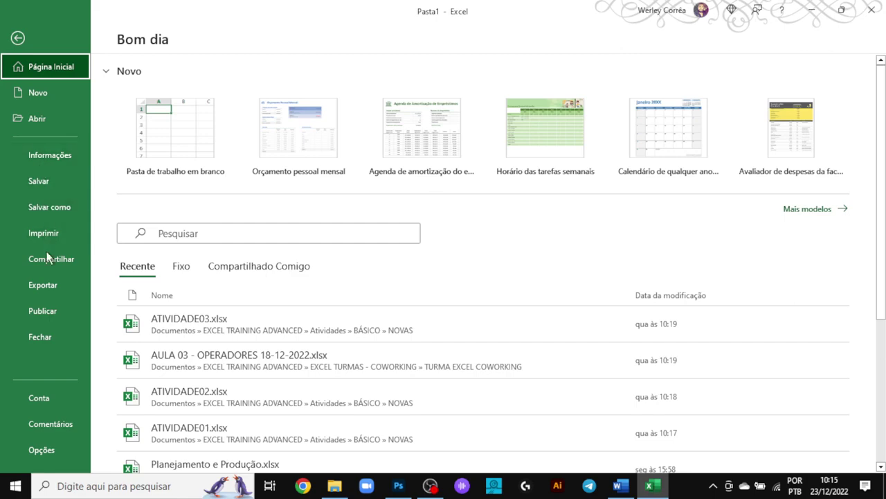
{"action": "left_click", "coordinate": [28, 453]}
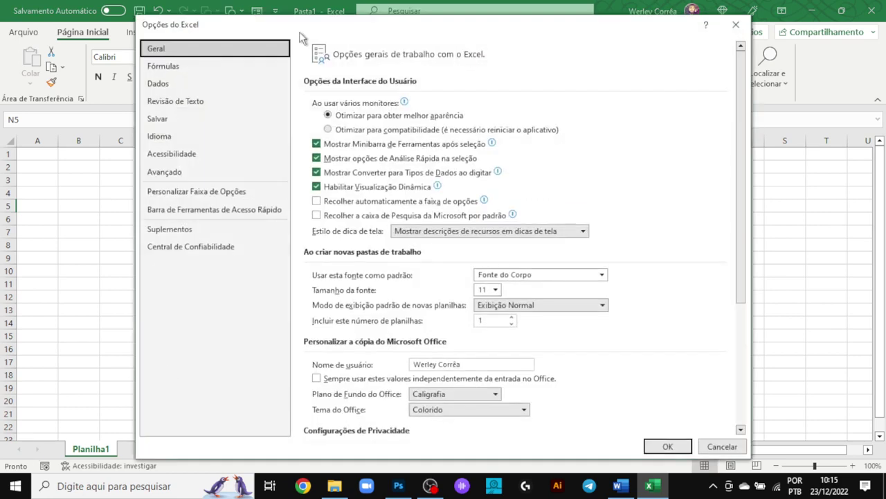
{"action": "left_click_drag", "start_coordinate": [300, 32], "coordinate": [297, 38]}
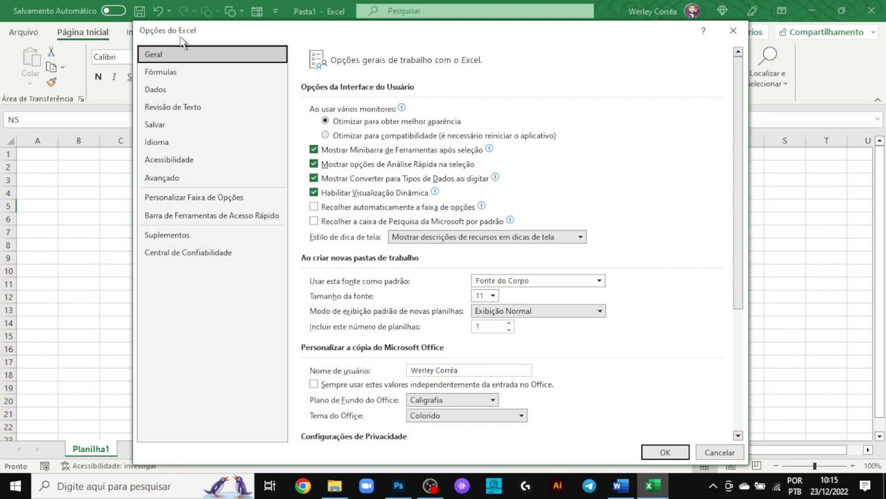
{"action": "left_click", "coordinate": [161, 89]}
{"action": "left_click", "coordinate": [168, 108]}
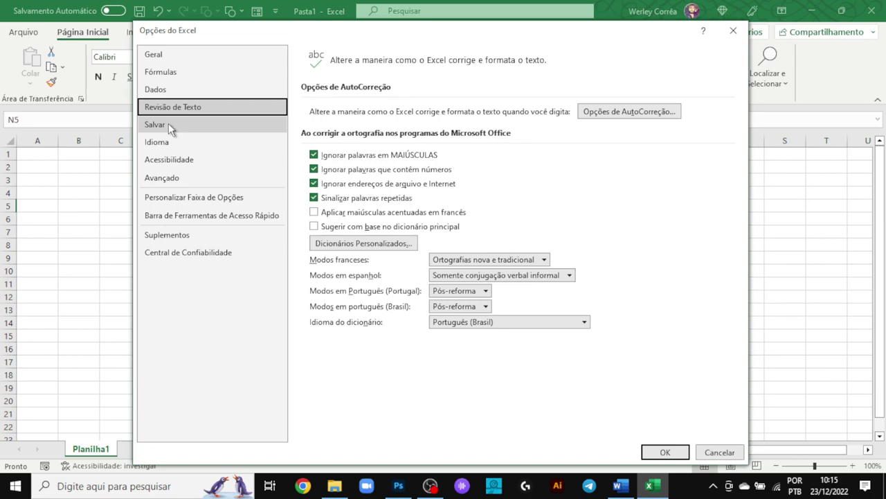
{"action": "left_click", "coordinate": [176, 55]}
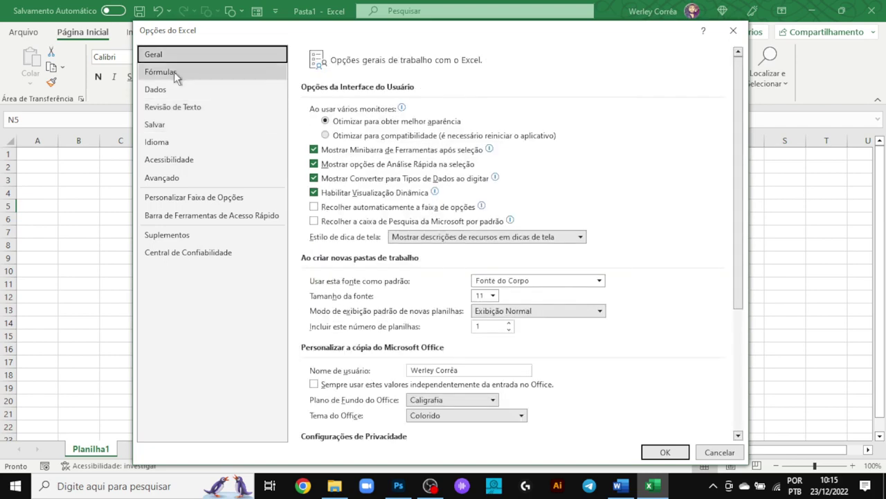
{"action": "left_click", "coordinate": [171, 89]}
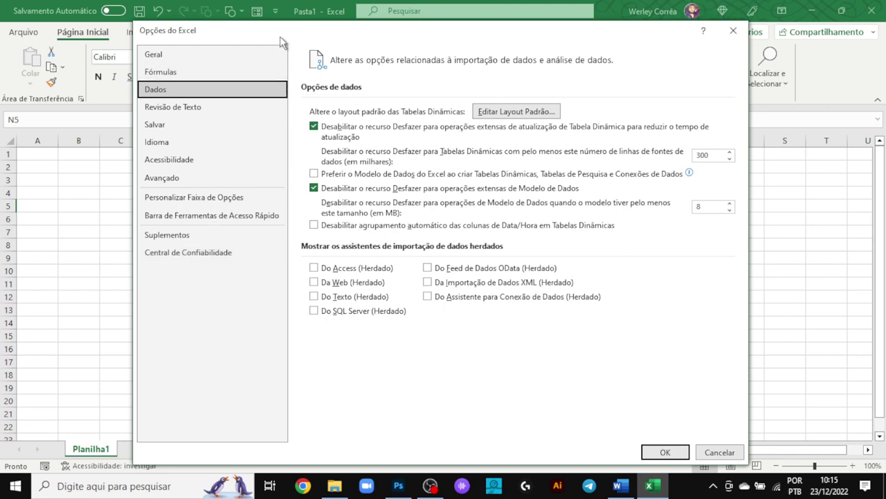
{"action": "left_click_drag", "start_coordinate": [280, 34], "coordinate": [275, 28]}
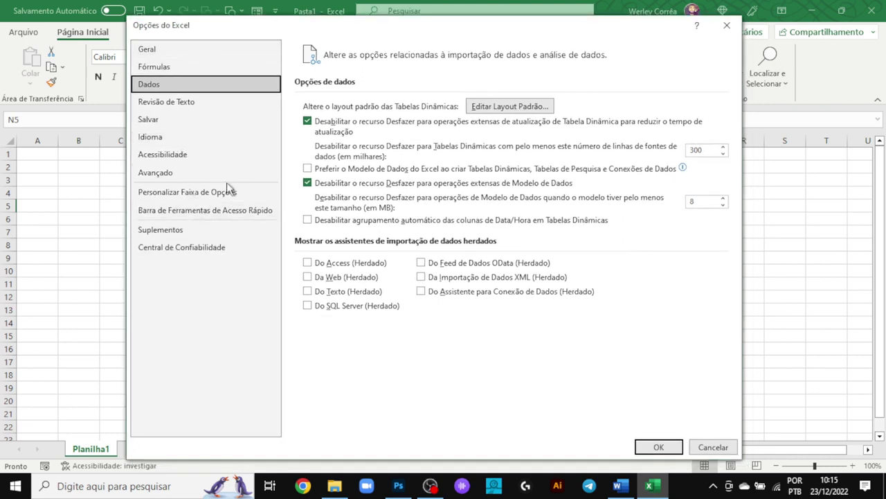
- Customize the ribbon to hide the main tabs Desenvolvedor, Exibir, Revisão and Dados, and apply the change
{"action": "left_click", "coordinate": [184, 196]}
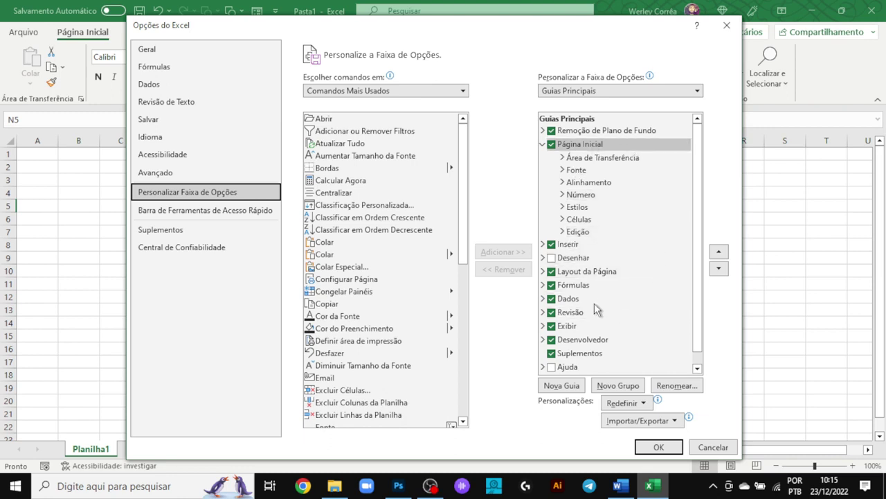
{"action": "left_click", "coordinate": [543, 145]}
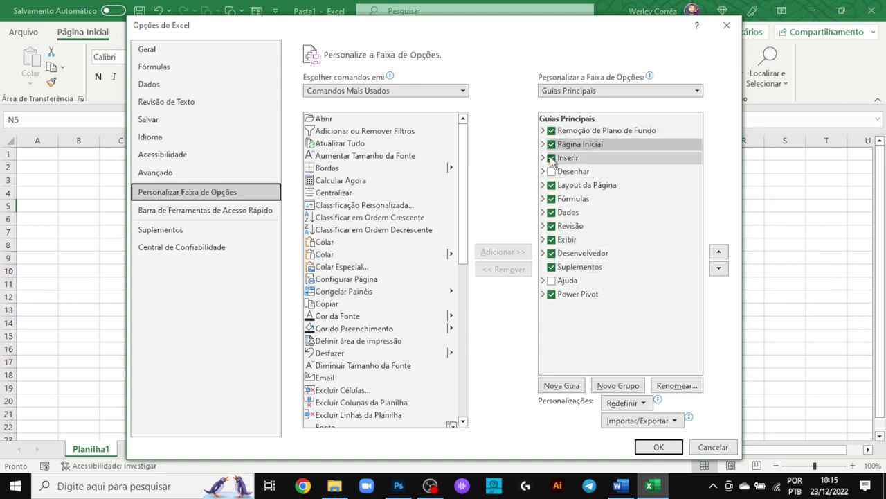
{"action": "left_click_drag", "start_coordinate": [468, 36], "coordinate": [446, 68]}
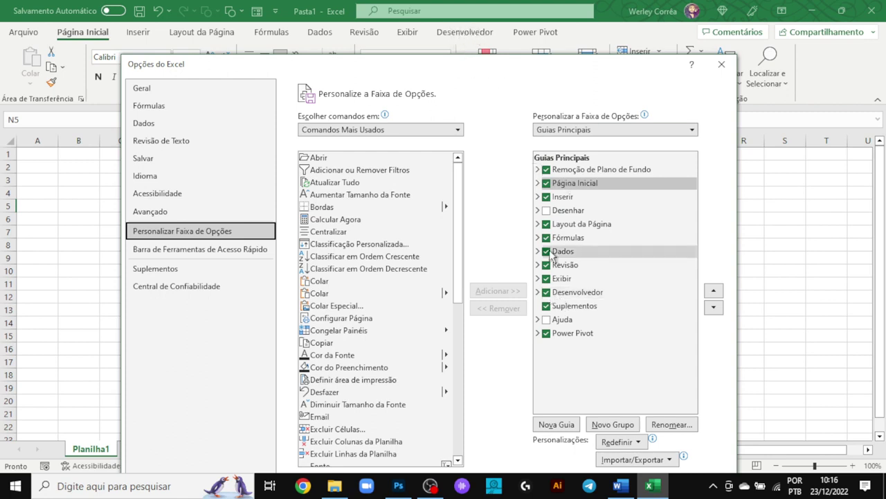
{"action": "left_click", "coordinate": [548, 293]}
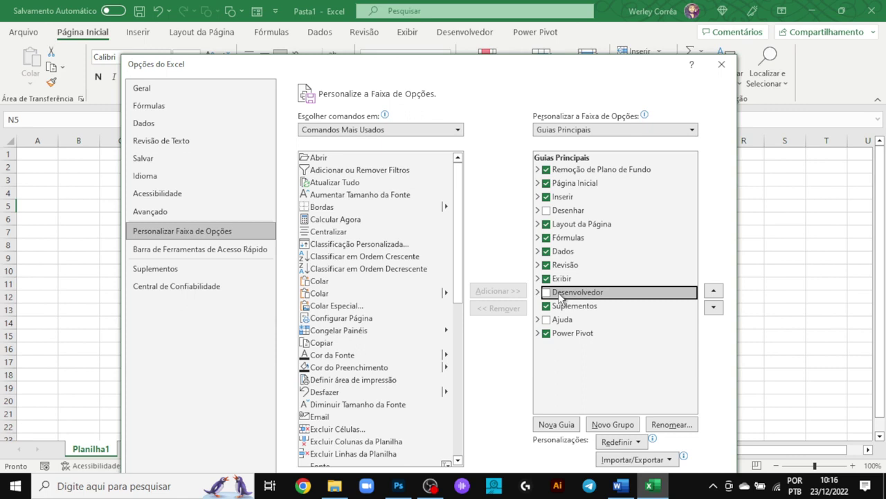
{"action": "left_click", "coordinate": [547, 278]}
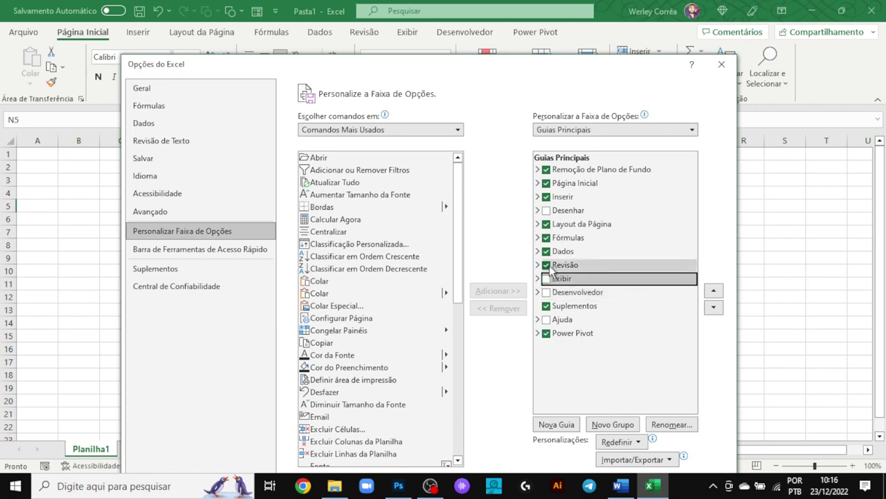
{"action": "left_click", "coordinate": [547, 265]}
{"action": "left_click", "coordinate": [546, 250]}
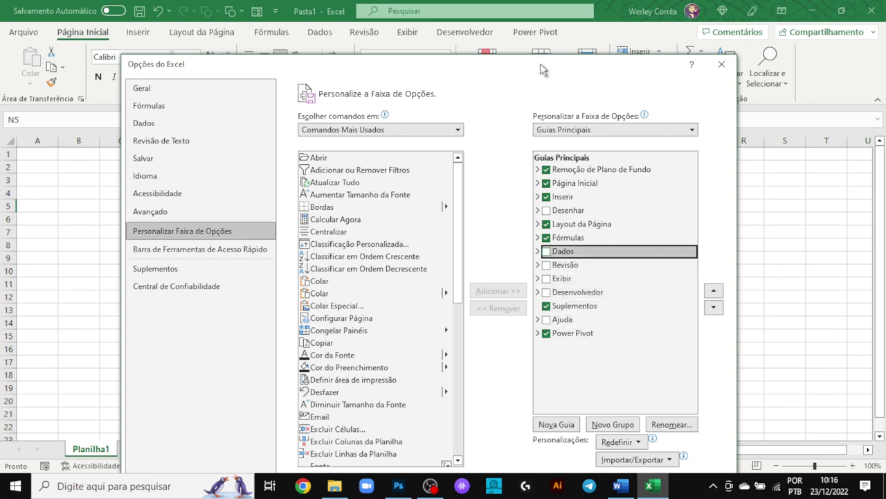
{"action": "left_click_drag", "start_coordinate": [541, 65], "coordinate": [544, 29]}
{"action": "left_click", "coordinate": [656, 450]}
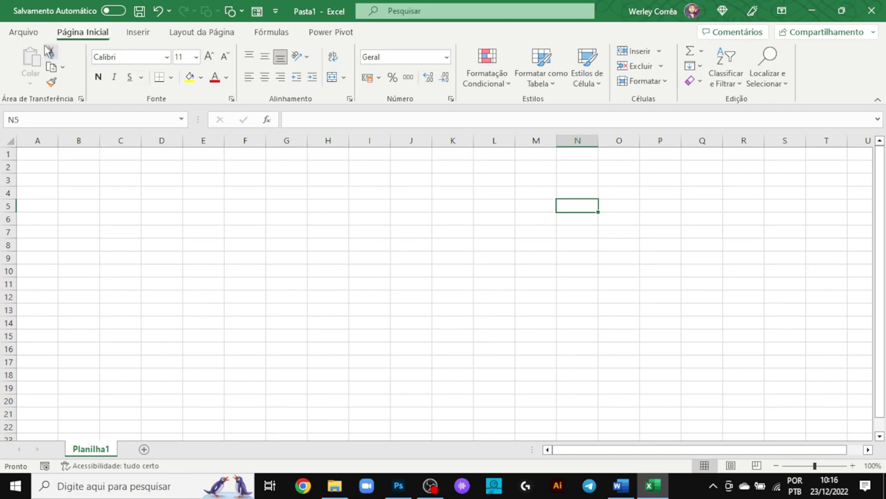
- Reopen the ribbon customization options and show Dados, Revisão, Exibir and Desenvolvedor again among the main tabs
{"action": "left_click", "coordinate": [28, 33]}
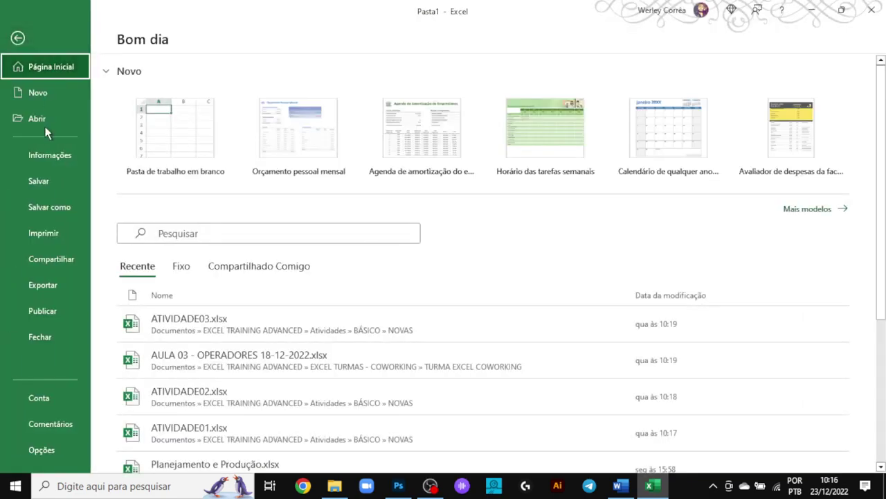
{"action": "left_click", "coordinate": [52, 451]}
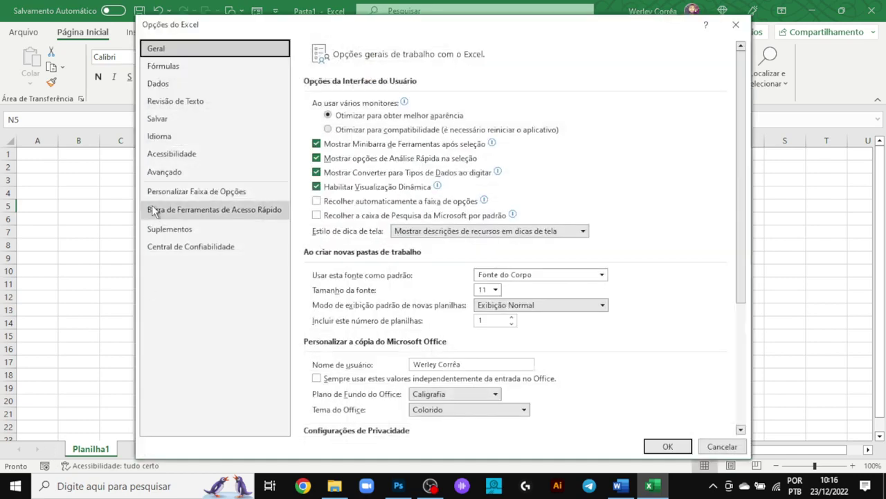
{"action": "left_click", "coordinate": [154, 197]}
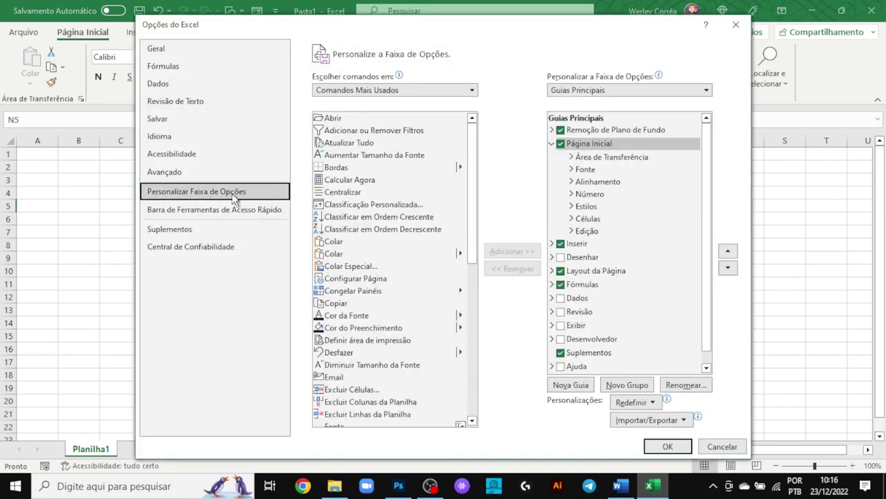
{"action": "left_click", "coordinate": [553, 145]}
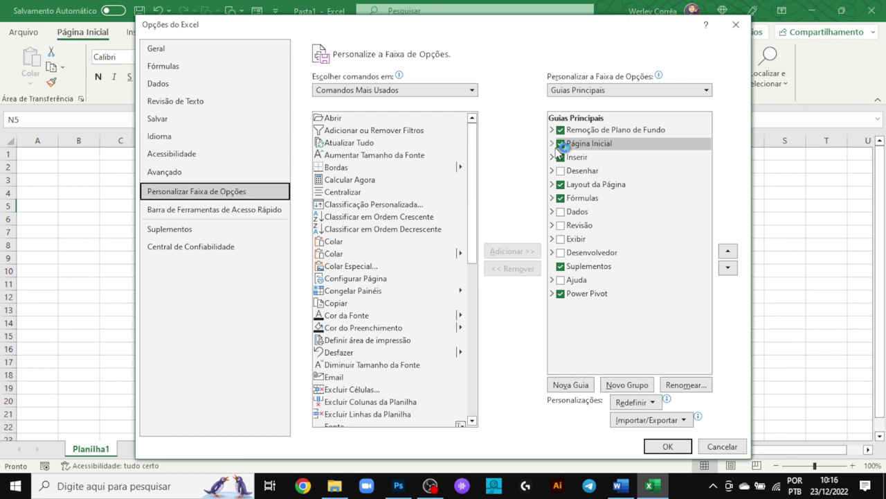
{"action": "left_click", "coordinate": [560, 210]}
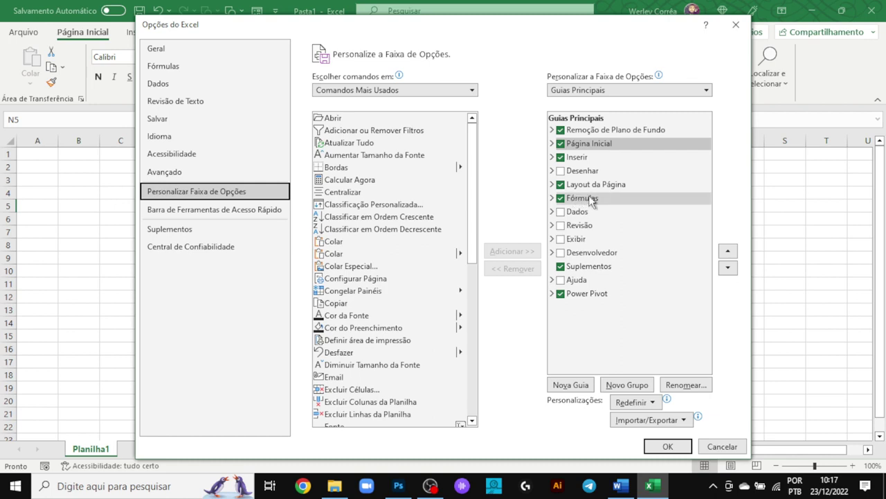
{"action": "left_click", "coordinate": [561, 212]}
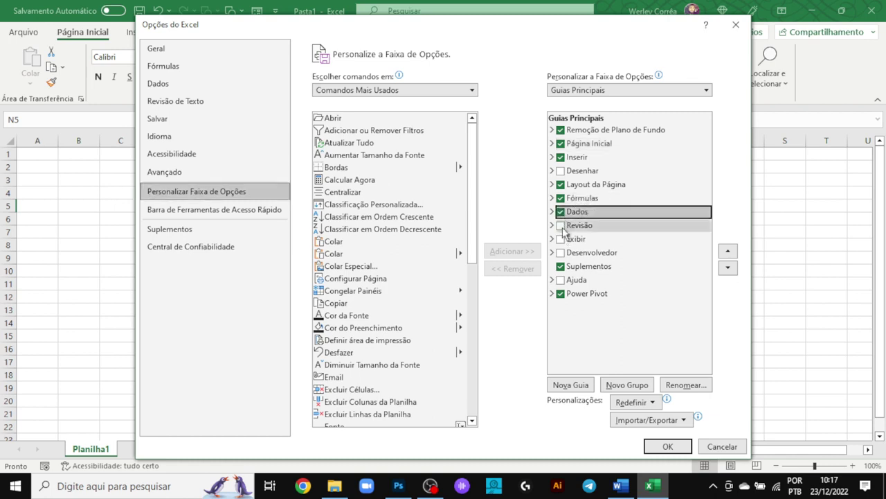
{"action": "left_click", "coordinate": [561, 225]}
{"action": "left_click", "coordinate": [561, 239]}
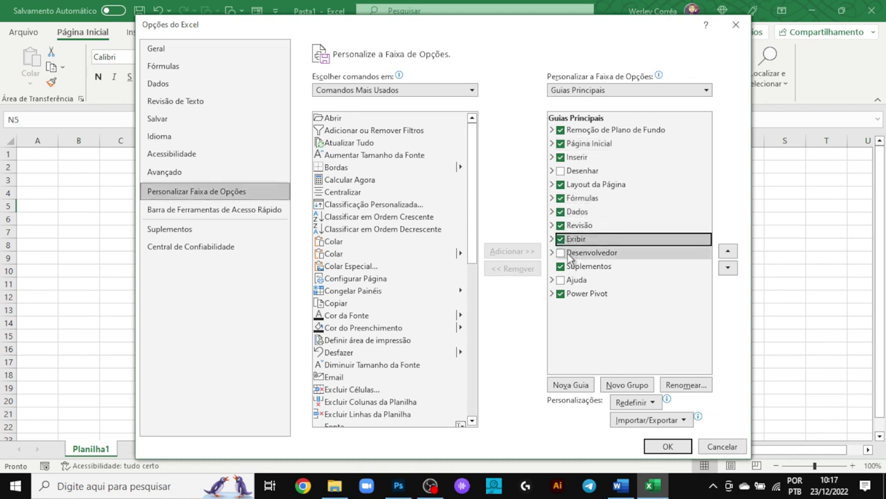
{"action": "left_click", "coordinate": [561, 253]}
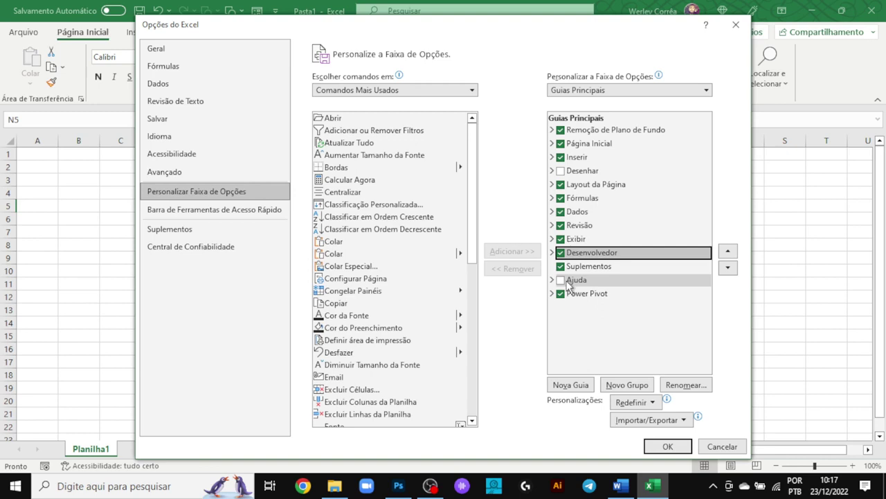
{"action": "left_click", "coordinate": [668, 447]}
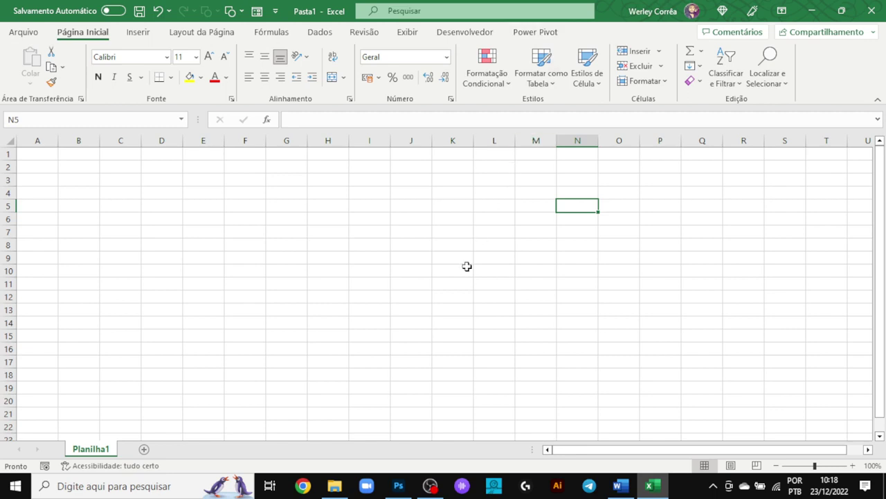
- Look over the ribbon command sets from Inserir through Desenvolvedor, and revisit Exibir, Revisão, Página Inicial, Dados and Inserir
{"action": "left_click", "coordinate": [141, 33]}
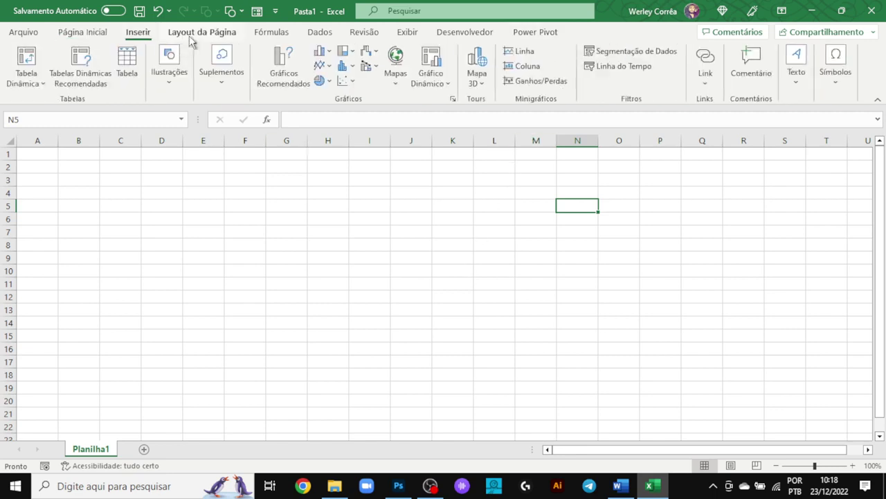
{"action": "left_click", "coordinate": [197, 33]}
{"action": "left_click", "coordinate": [270, 35]}
{"action": "left_click", "coordinate": [326, 33]}
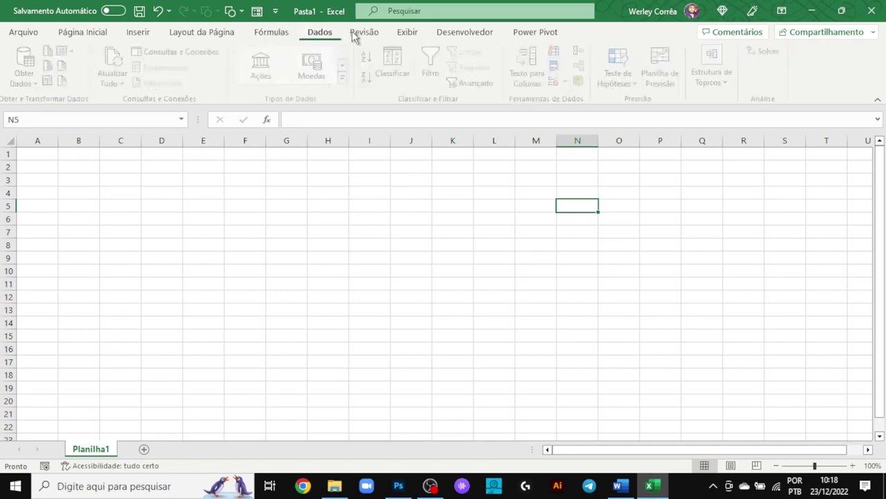
{"action": "left_click", "coordinate": [357, 33]}
{"action": "left_click", "coordinate": [407, 33]}
{"action": "left_click", "coordinate": [459, 34]}
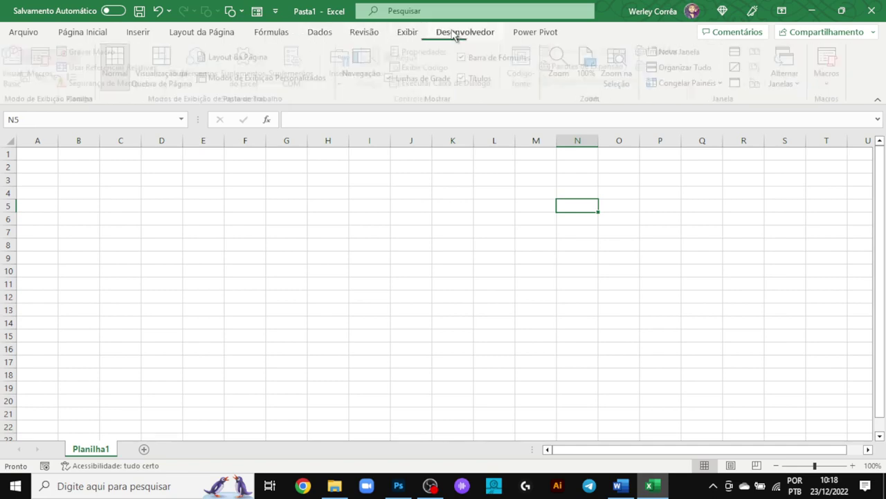
{"action": "left_click", "coordinate": [408, 36]}
{"action": "left_click", "coordinate": [367, 35]}
{"action": "left_click", "coordinate": [67, 37]}
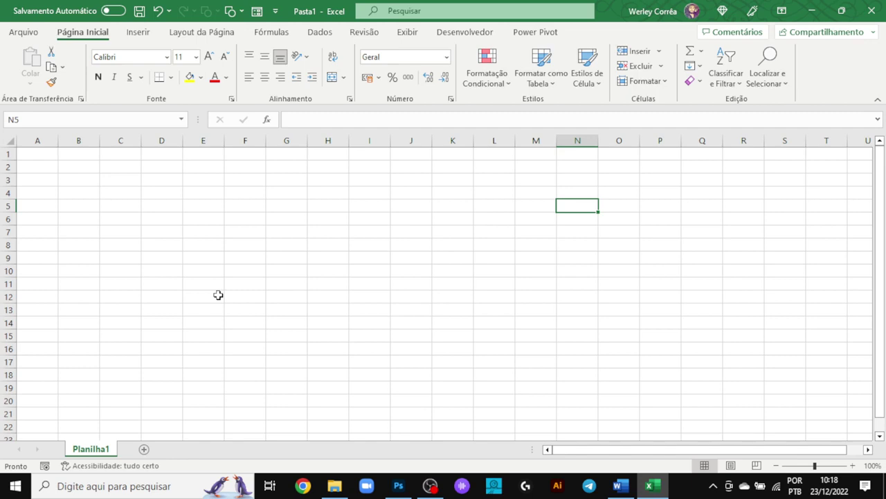
{"action": "left_click", "coordinate": [315, 35]}
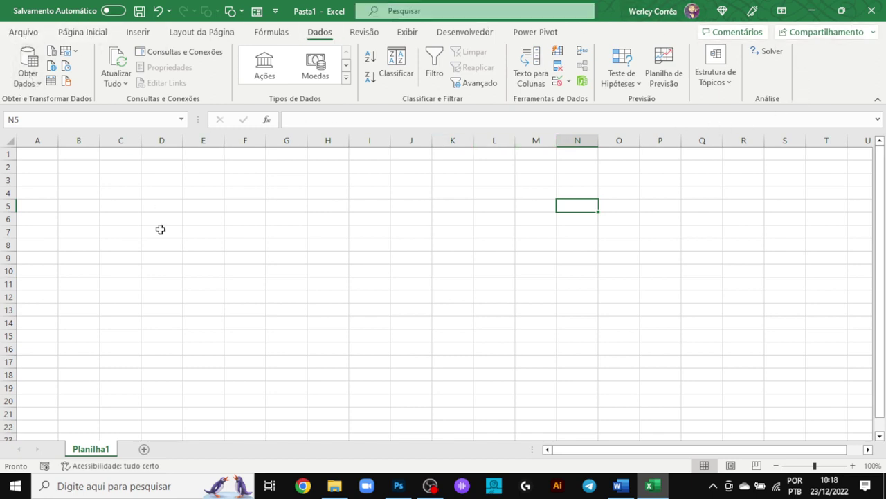
{"action": "left_click", "coordinate": [137, 33]}
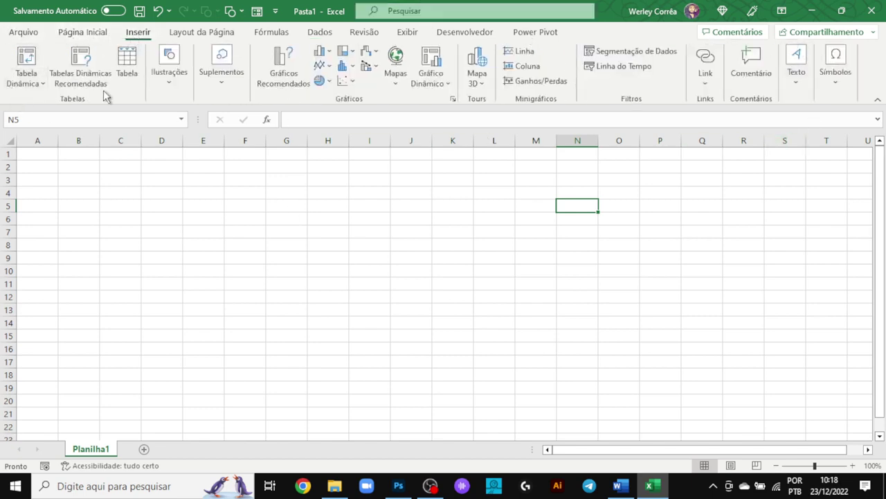
- Return to the Página Inicial commands and collapse the ribbon so that only the tab names are shown
{"action": "left_click", "coordinate": [86, 36]}
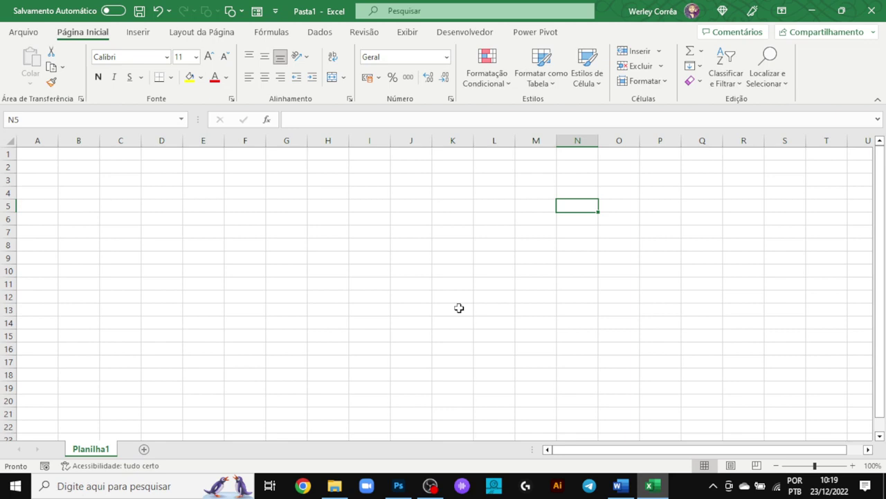
{"action": "double_click", "coordinate": [84, 33]}
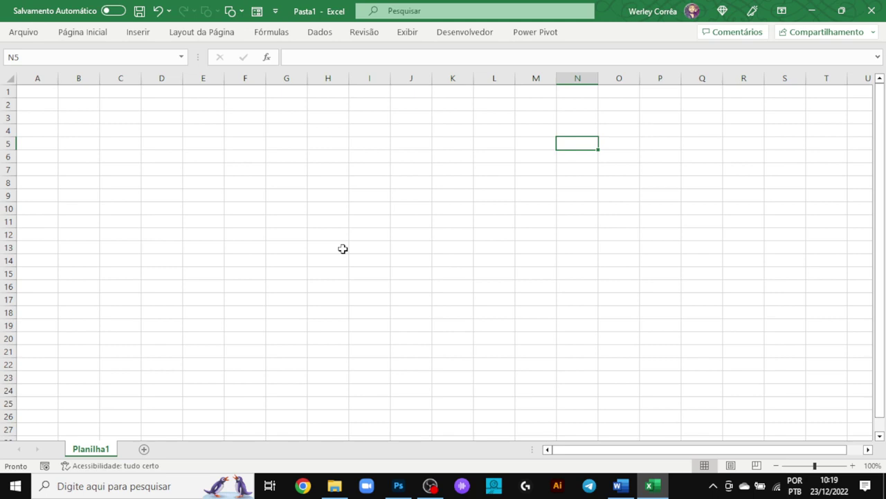
- Restore the full ribbon, switch to the Dados commands, and collapse and expand the ribbon once more
{"action": "double_click", "coordinate": [83, 33]}
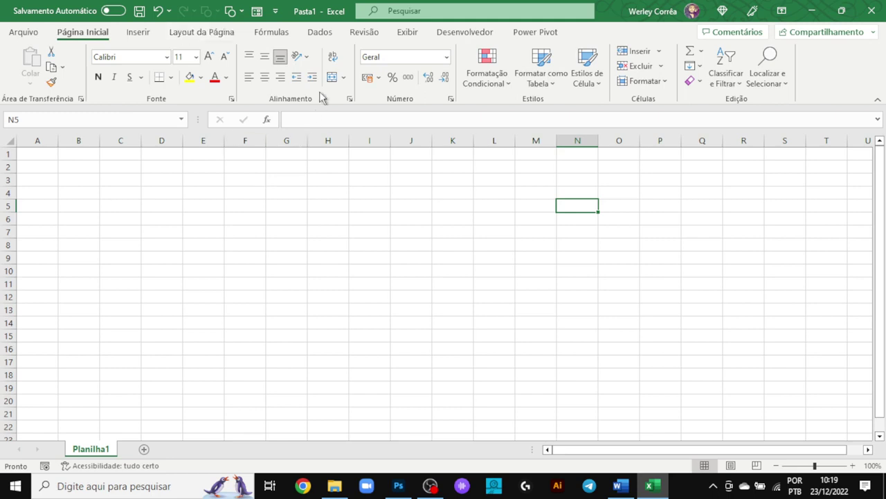
{"action": "left_click", "coordinate": [320, 32]}
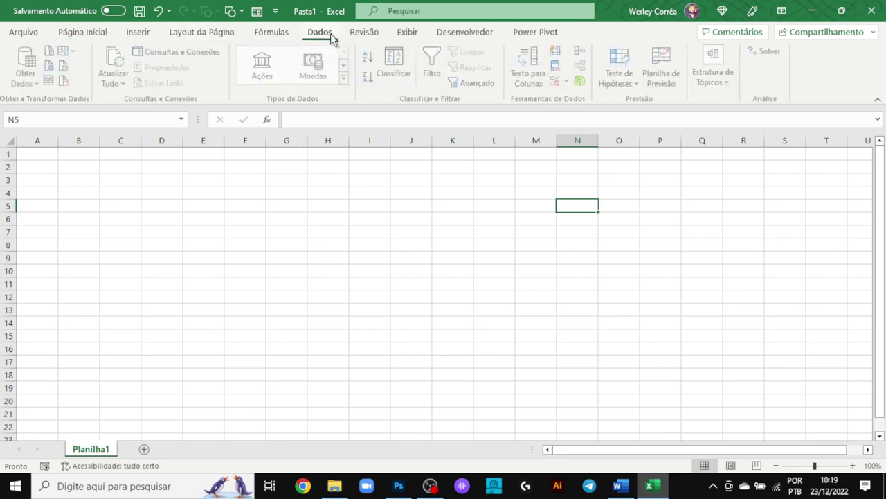
{"action": "double_click", "coordinate": [331, 35]}
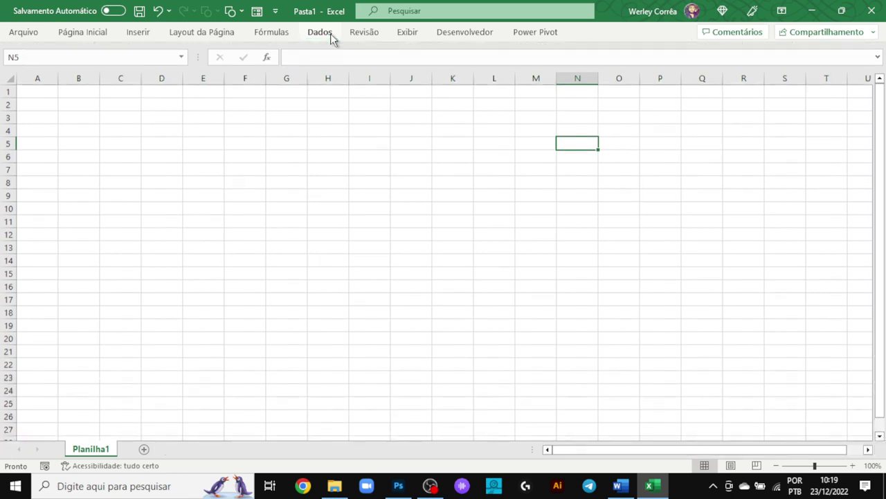
{"action": "double_click", "coordinate": [331, 35]}
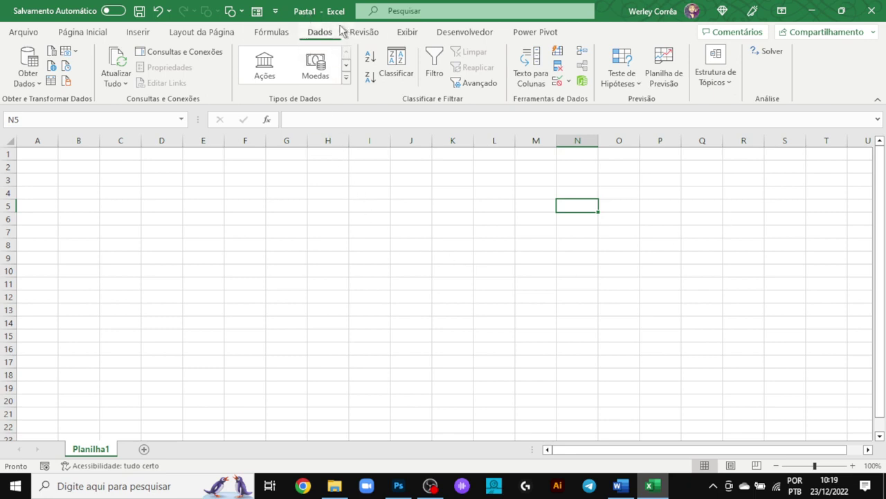
- Look through the ribbon command sets in order from Página Inicial to Desenvolvedor
{"action": "left_click", "coordinate": [84, 35]}
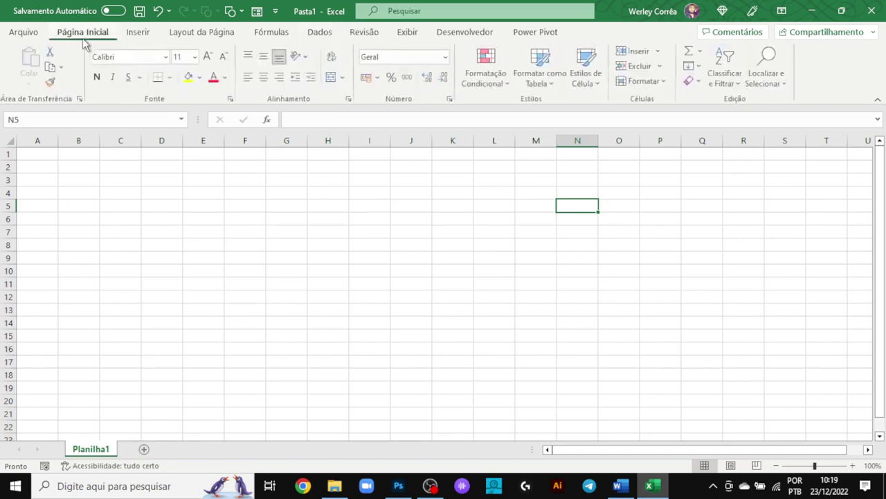
{"action": "left_click", "coordinate": [144, 35]}
{"action": "left_click", "coordinate": [205, 34]}
{"action": "left_click", "coordinate": [274, 35]}
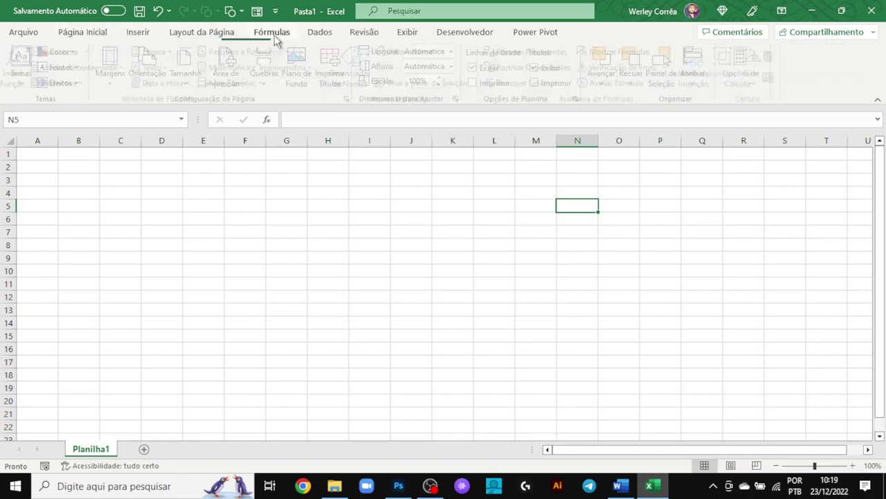
{"action": "left_click", "coordinate": [319, 34]}
{"action": "left_click", "coordinate": [364, 35]}
{"action": "left_click", "coordinate": [407, 34]}
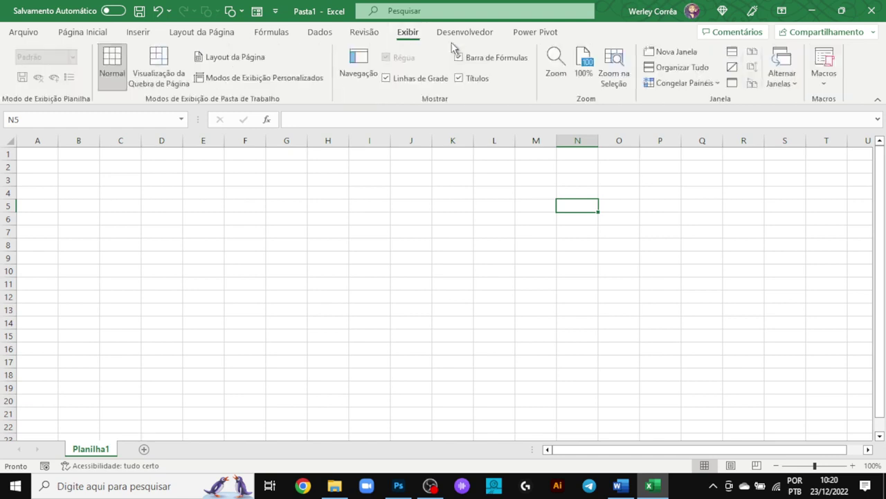
{"action": "left_click", "coordinate": [456, 36]}
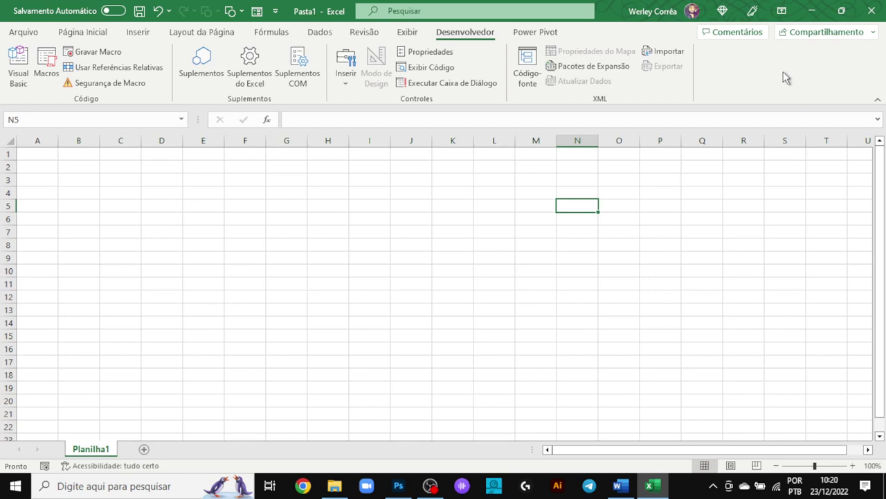
- Collapse the ribbon with the Recolher a Faixa de Opções option
{"action": "right_click", "coordinate": [783, 71]}
{"action": "right_click", "coordinate": [816, 65]}
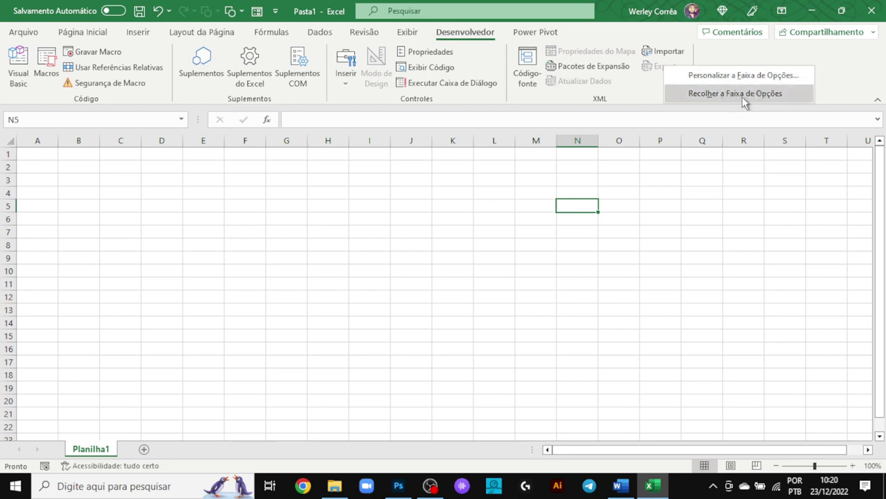
{"action": "left_click", "coordinate": [755, 94]}
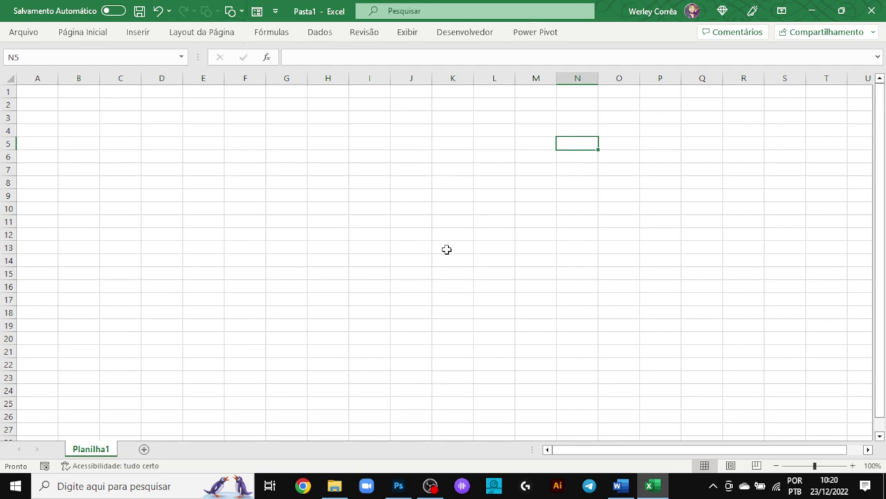
- Temporarily display the Fórmulas and Layout da Página commands over the sheet, and turn off Recolher a Faixa de Opções
{"action": "left_click", "coordinate": [262, 35]}
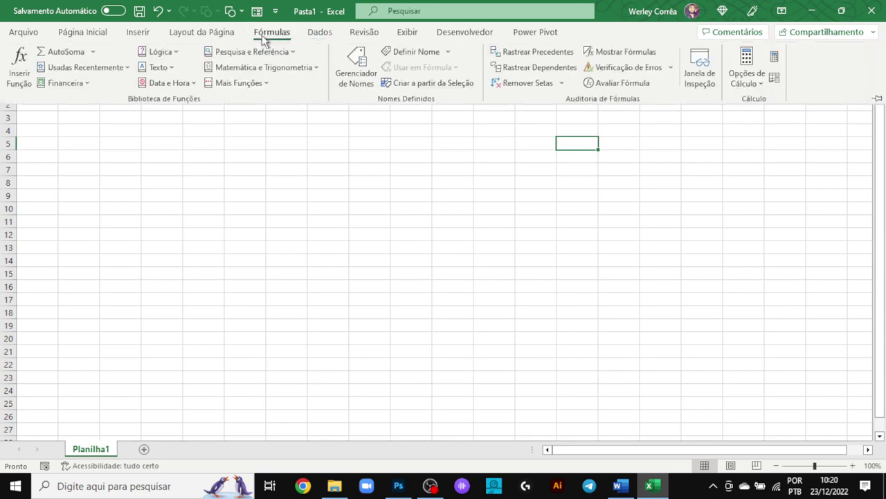
{"action": "left_click", "coordinate": [391, 244]}
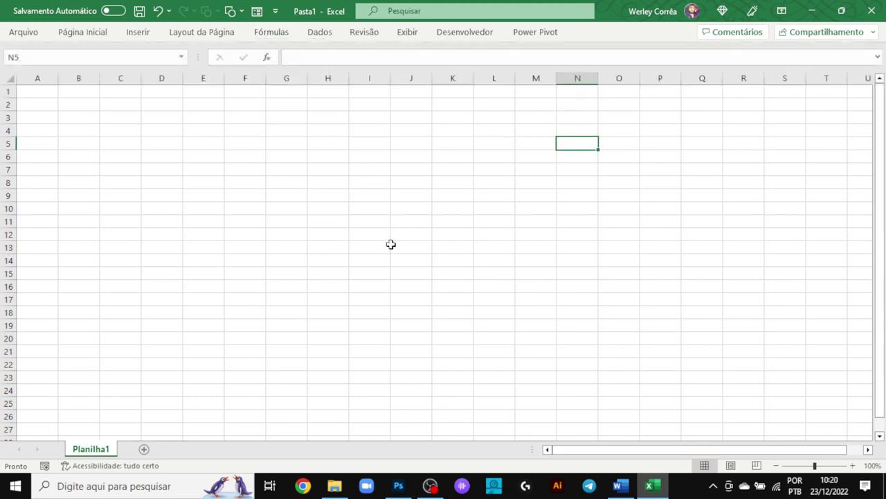
{"action": "left_click", "coordinate": [218, 36]}
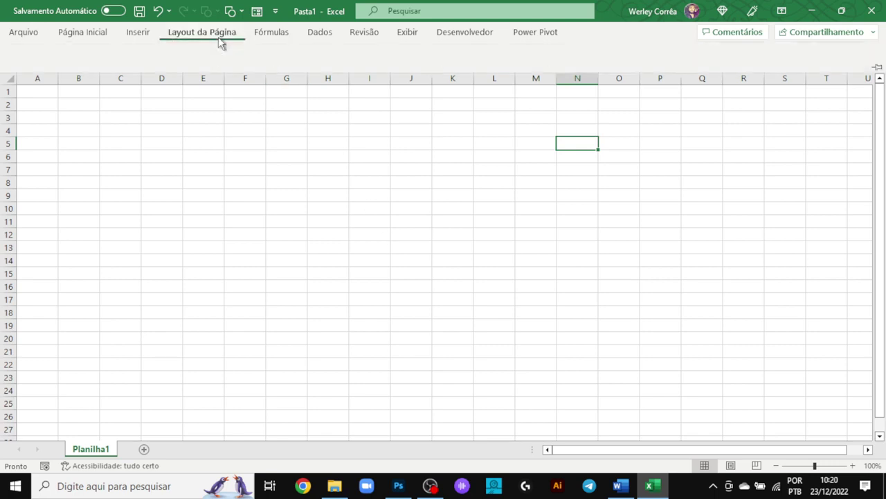
{"action": "left_click", "coordinate": [466, 306]}
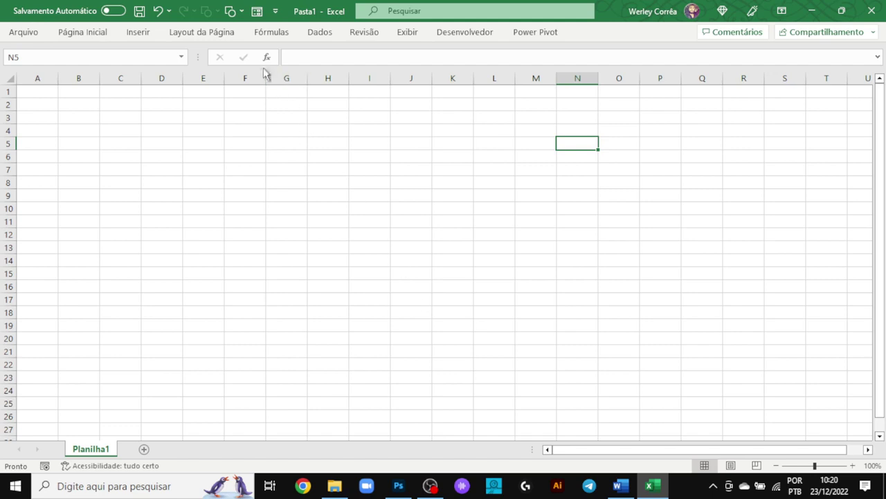
{"action": "left_click", "coordinate": [226, 36]}
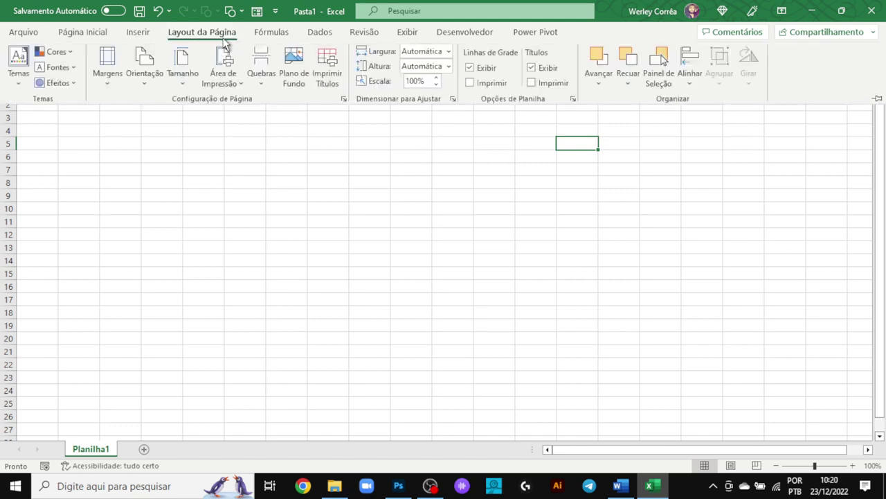
{"action": "right_click", "coordinate": [820, 75]}
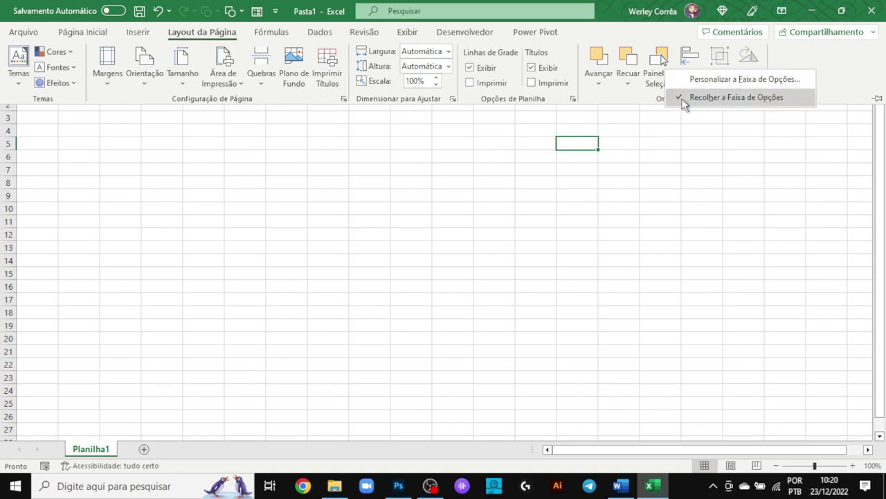
{"action": "left_click", "coordinate": [731, 96]}
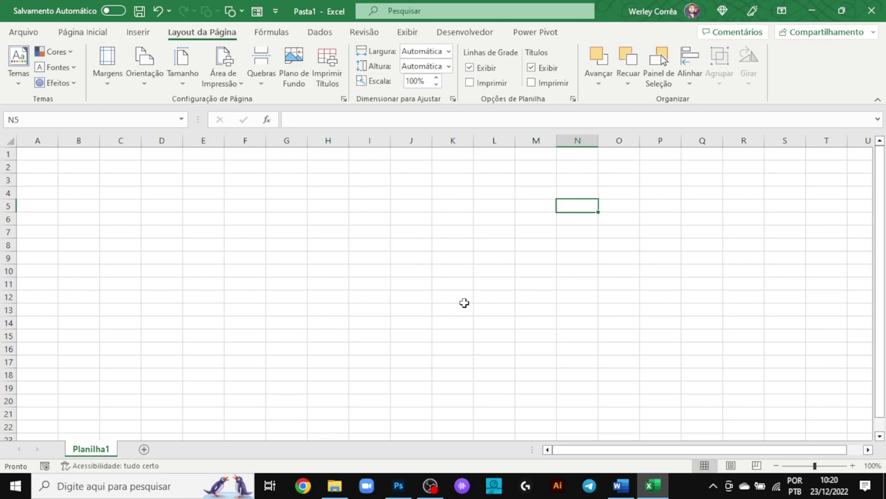
- View the Página Inicial, Inserir and Layout da Página commands, and collapse and restore the ribbon from Layout da Página
{"action": "left_click", "coordinate": [82, 32]}
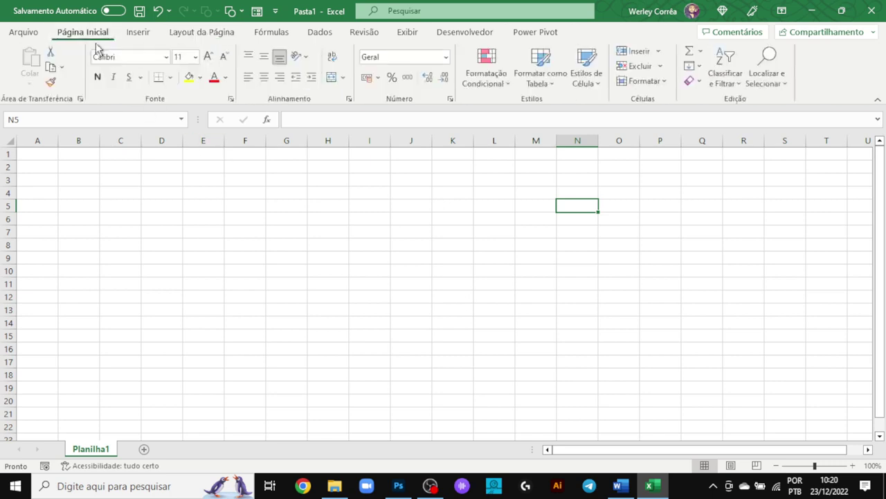
{"action": "left_click", "coordinate": [137, 32]}
{"action": "left_click", "coordinate": [208, 33]}
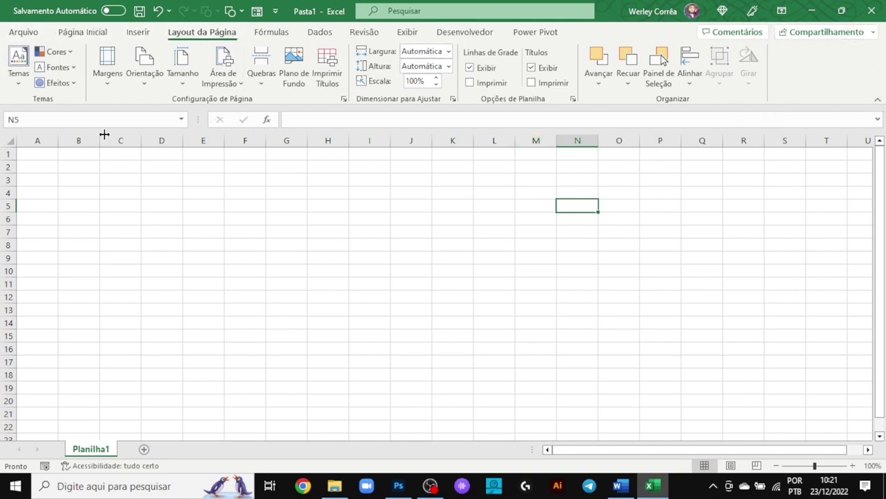
{"action": "double_click", "coordinate": [214, 35]}
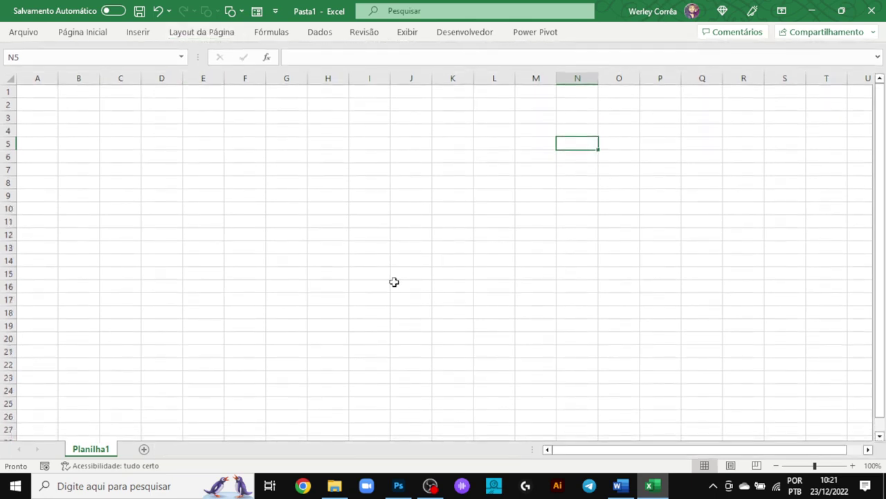
{"action": "left_click", "coordinate": [187, 36]}
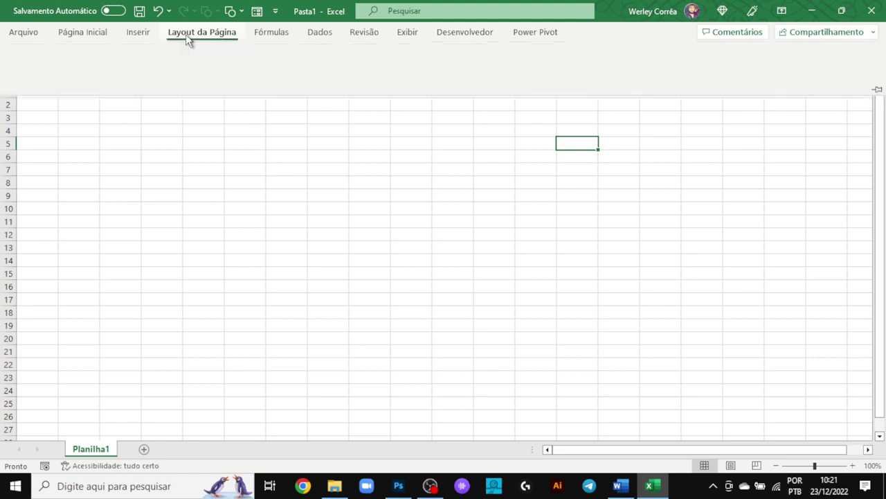
{"action": "left_click", "coordinate": [186, 35]}
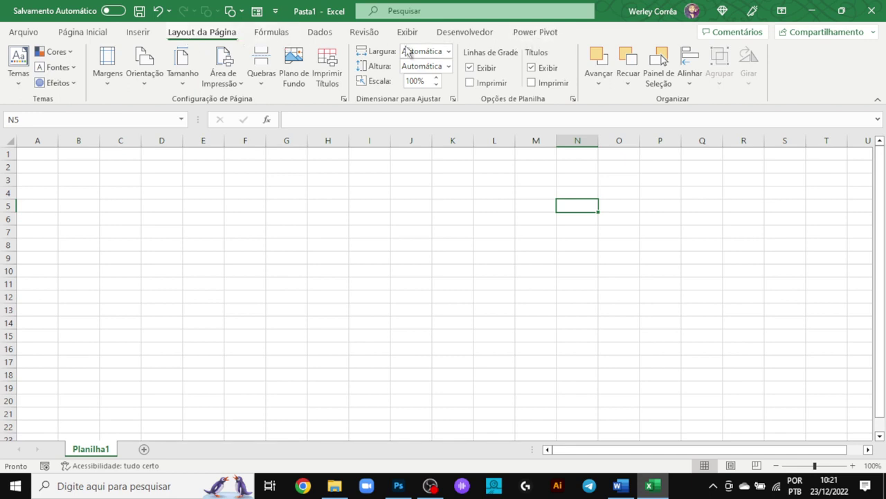
- Examine the command groups of Página Inicial and Inserir, and return to Página Inicial
{"action": "left_click", "coordinate": [97, 35]}
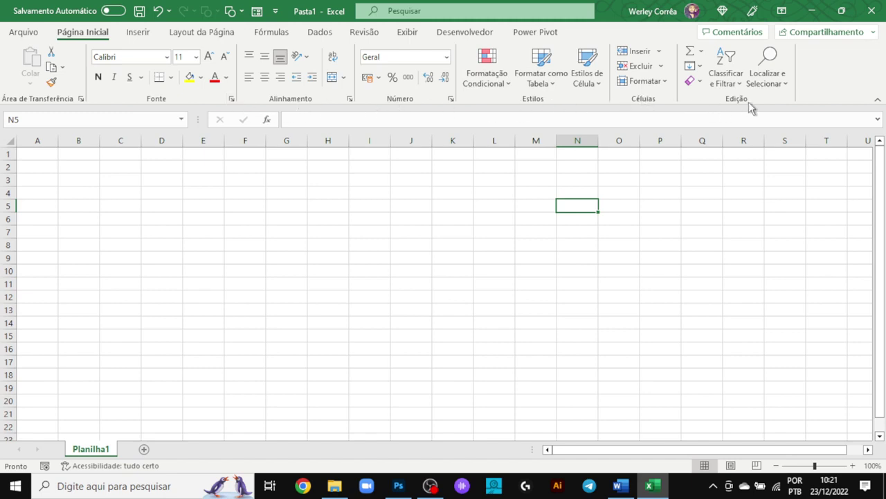
{"action": "left_click", "coordinate": [139, 39]}
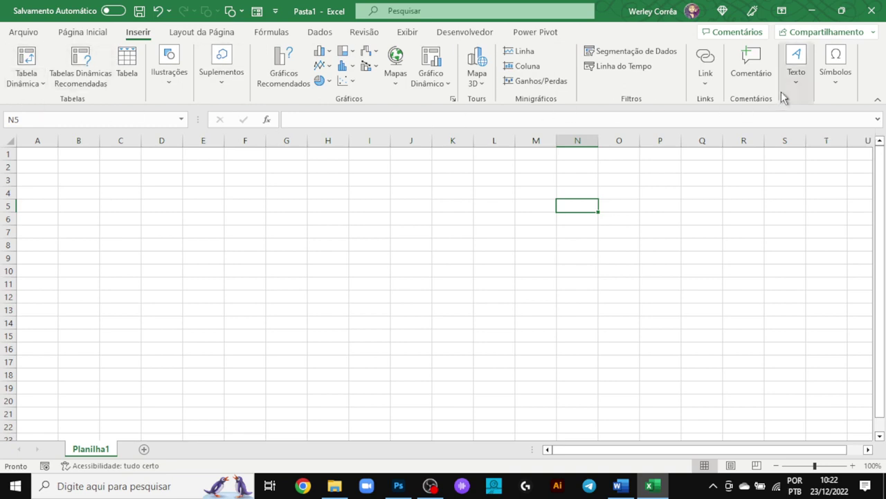
{"action": "left_click", "coordinate": [78, 36]}
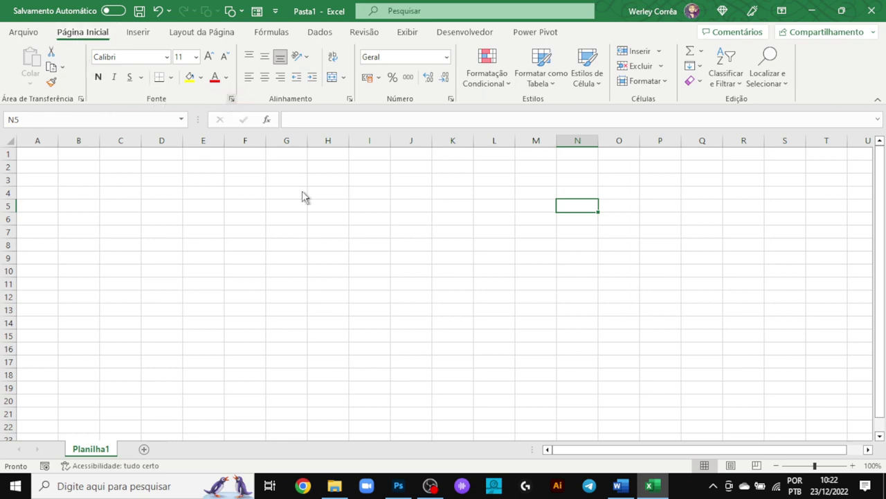
- View the Fonte, Alinhamento and Número settings of Formatar Células in turn, cancelling the dialog each time
{"action": "key", "text": "ctrl+shift+f"}
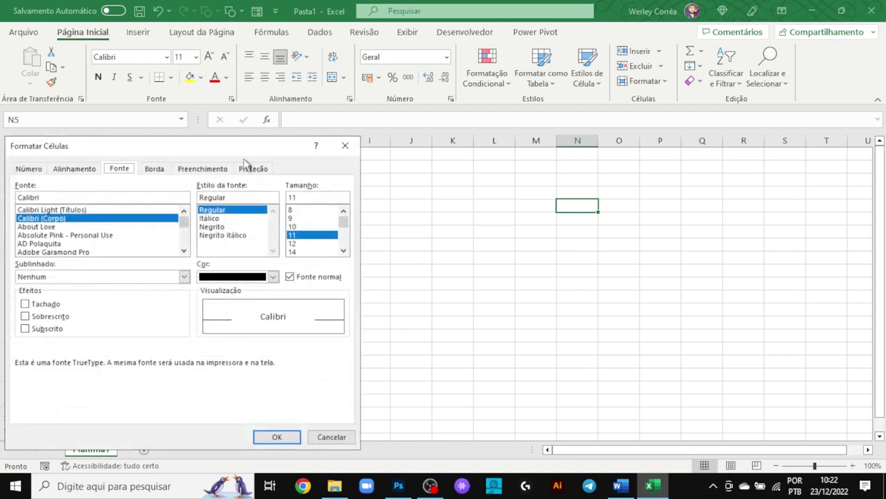
{"action": "left_click_drag", "start_coordinate": [250, 147], "coordinate": [510, 124]}
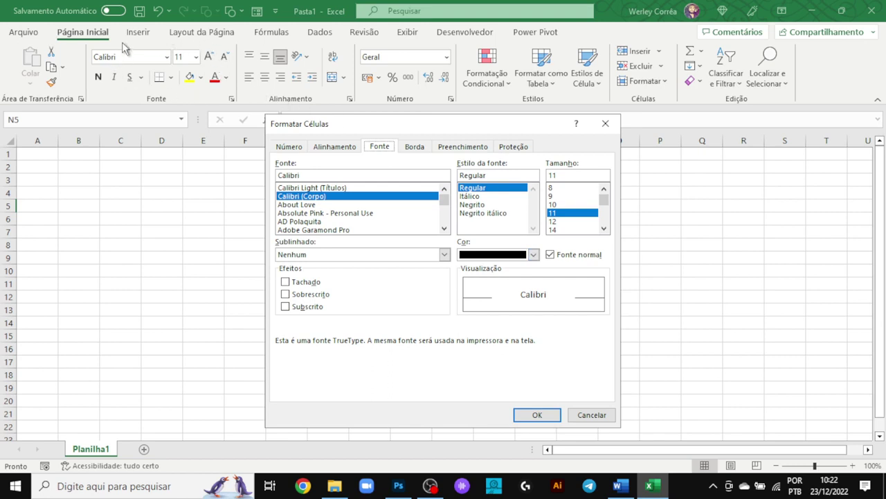
{"action": "left_click", "coordinate": [606, 419]}
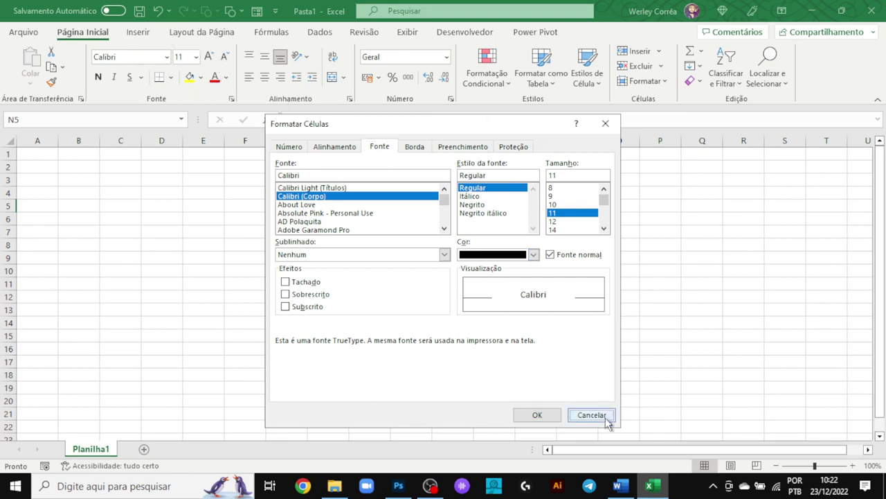
{"action": "left_click", "coordinate": [351, 100]}
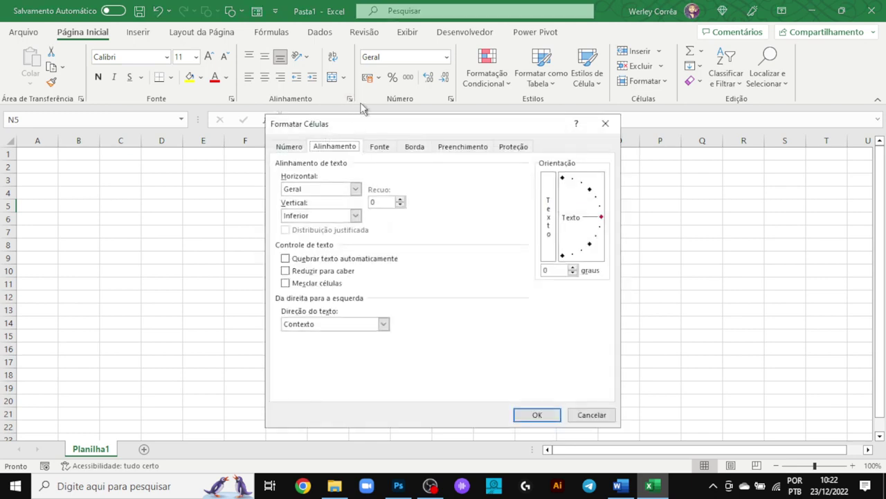
{"action": "left_click", "coordinate": [595, 416]}
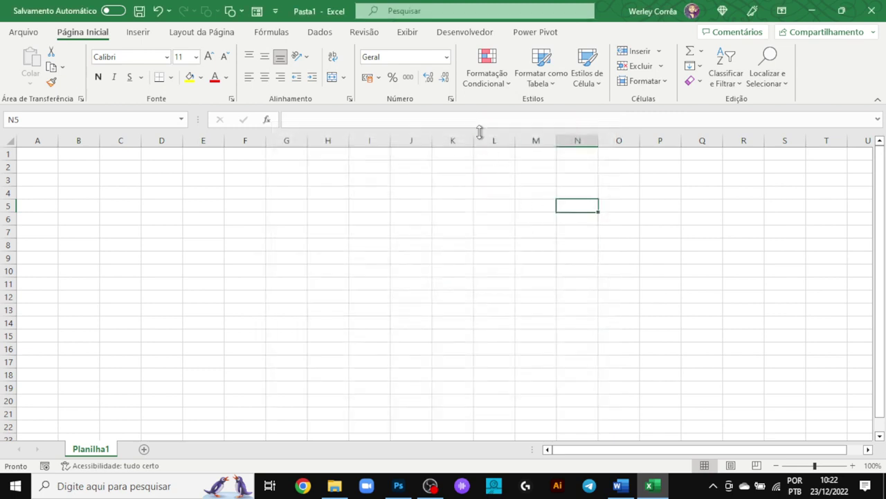
{"action": "left_click", "coordinate": [450, 100]}
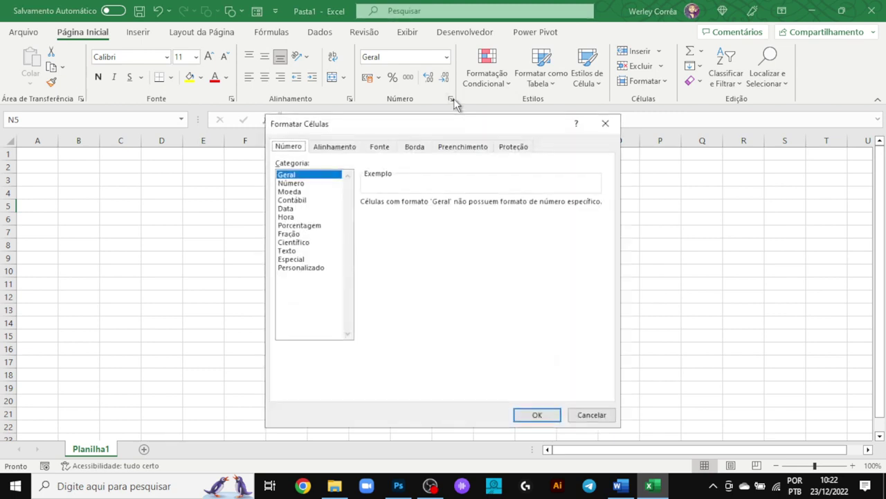
{"action": "mouse_move", "coordinate": [454, 128]}
{"action": "left_mouse_down"}
{"action": "mouse_move", "coordinate": [517, 105]}
{"action": "mouse_move", "coordinate": [438, 144]}
{"action": "mouse_move", "coordinate": [440, 97]}
{"action": "mouse_move", "coordinate": [397, 99]}
{"action": "mouse_move", "coordinate": [482, 83]}
{"action": "mouse_move", "coordinate": [464, 132]}
{"action": "mouse_move", "coordinate": [451, 106]}
{"action": "mouse_move", "coordinate": [430, 107]}
{"action": "mouse_move", "coordinate": [439, 119]}
{"action": "left_mouse_up"}
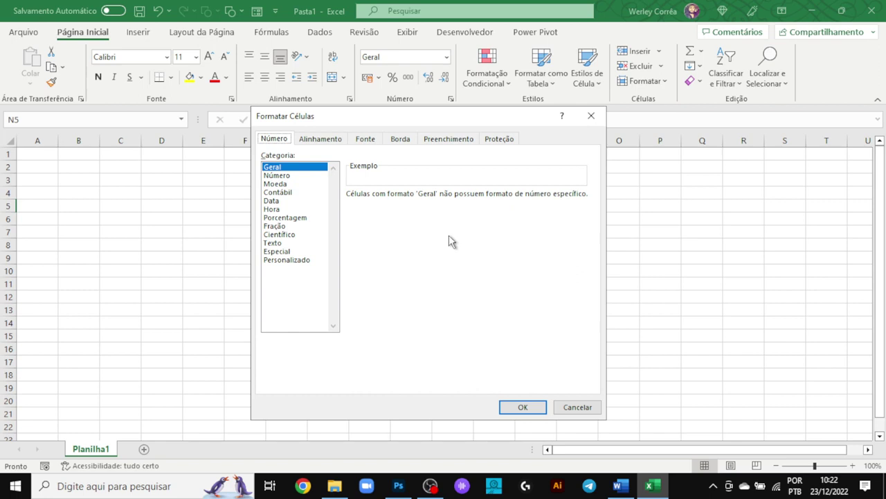
{"action": "left_click", "coordinate": [569, 408]}
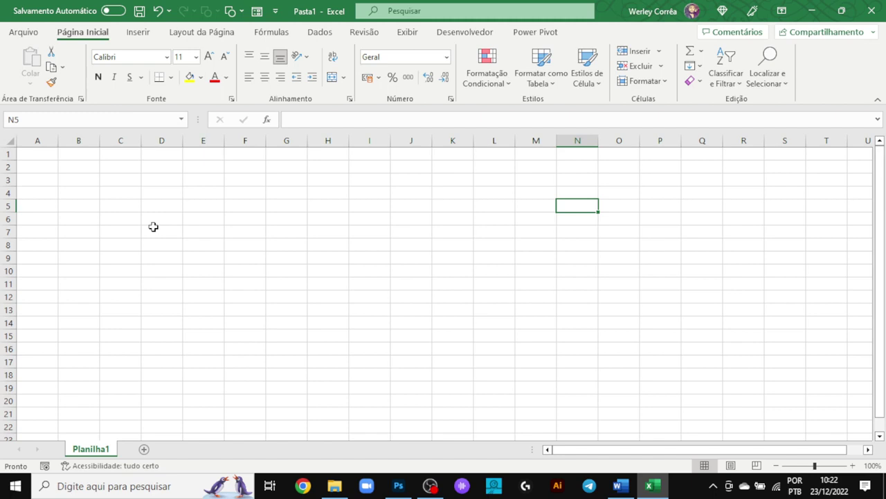
- Select the cell range B2:N14 on Planilha1
{"action": "left_click", "coordinate": [88, 170]}
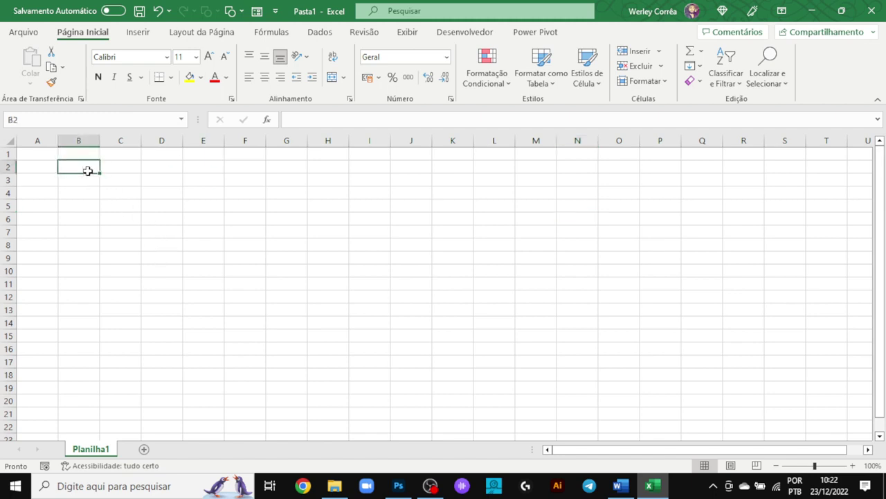
{"action": "left_click_drag", "start_coordinate": [88, 170], "coordinate": [574, 325]}
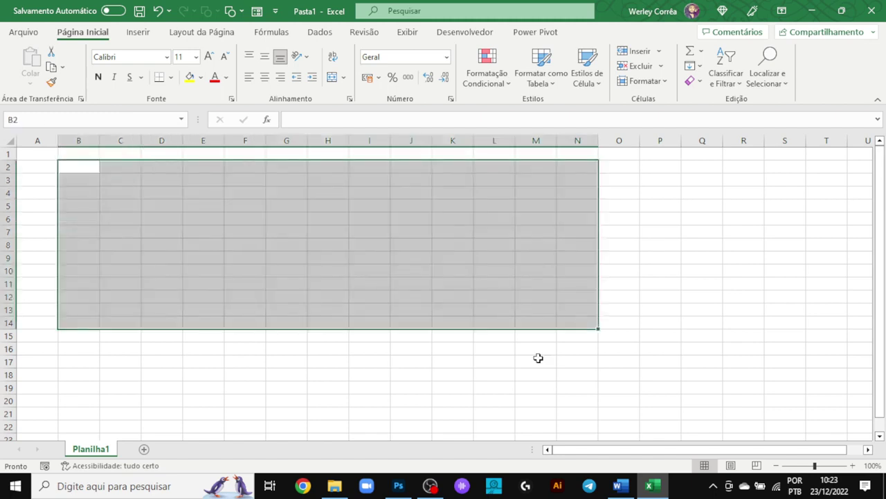
- Clear the range selection by selecting cell Q15, and select columns B through G one at a time
{"action": "left_click", "coordinate": [686, 339]}
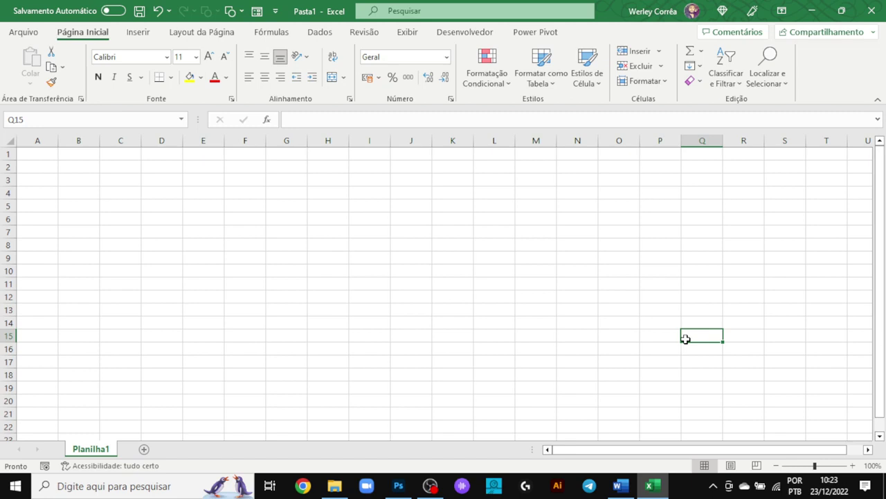
{"action": "left_click", "coordinate": [88, 139]}
{"action": "left_click", "coordinate": [123, 140]}
{"action": "left_click", "coordinate": [166, 140]}
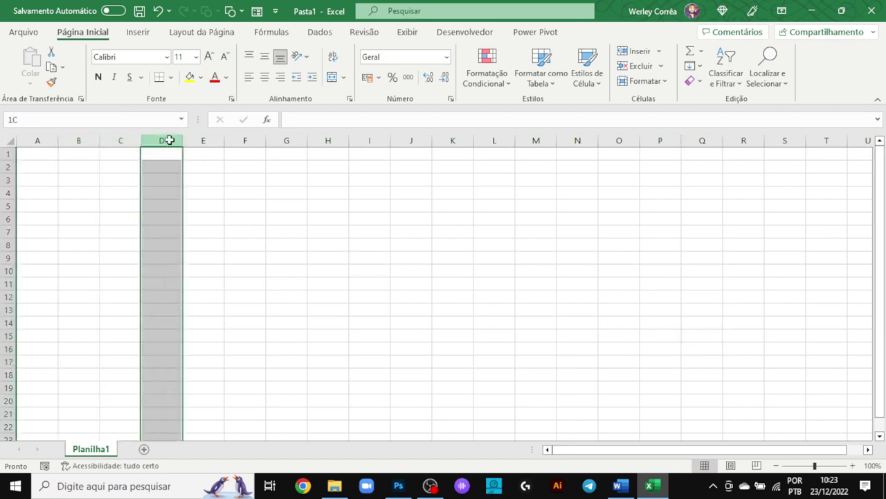
{"action": "left_click", "coordinate": [198, 141]}
{"action": "left_click", "coordinate": [245, 141]}
{"action": "left_click", "coordinate": [288, 140]}
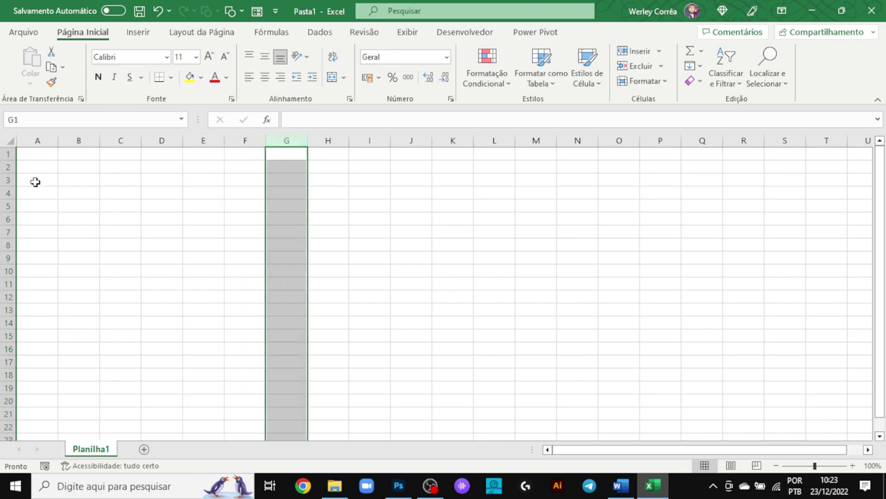
- Select rows 2, 3, 4 and 5 one at a time
{"action": "left_click", "coordinate": [6, 167]}
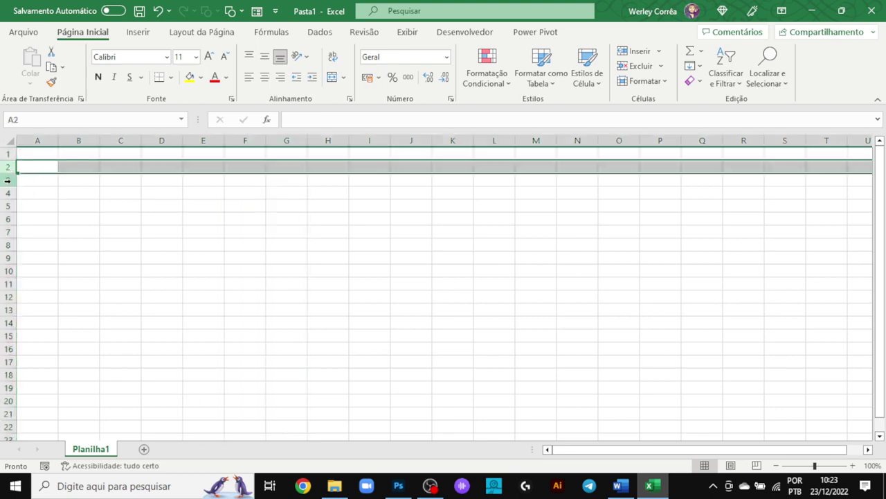
{"action": "left_click", "coordinate": [7, 180]}
{"action": "left_click", "coordinate": [7, 193]}
{"action": "left_click", "coordinate": [9, 206]}
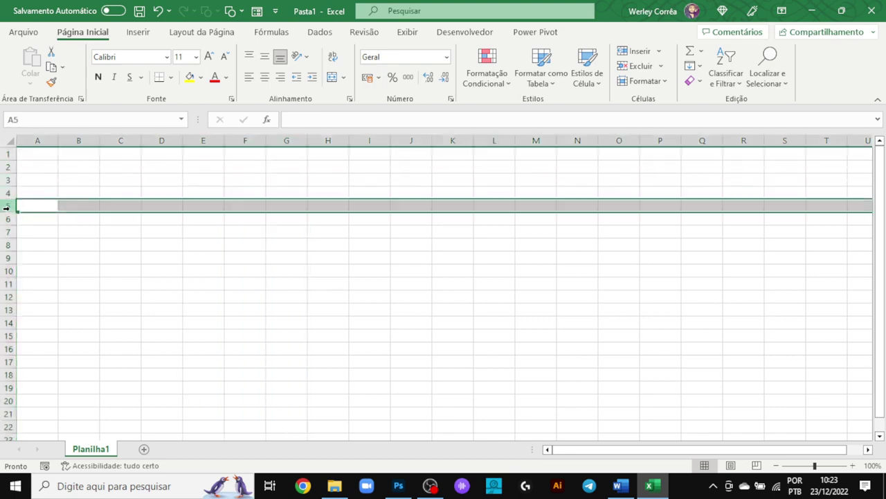
- Select column C and row 5 in turn, and select their intersection, cell C5
{"action": "left_click", "coordinate": [128, 140]}
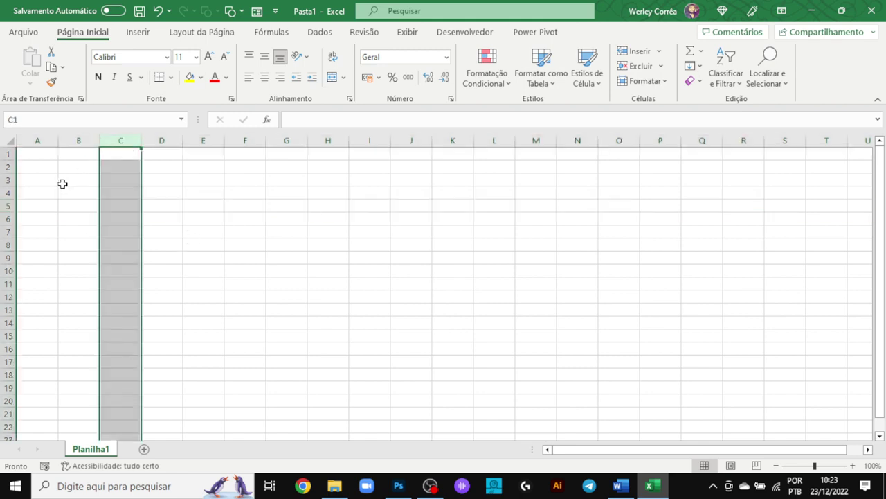
{"action": "left_click", "coordinate": [6, 205]}
{"action": "left_click", "coordinate": [104, 207]}
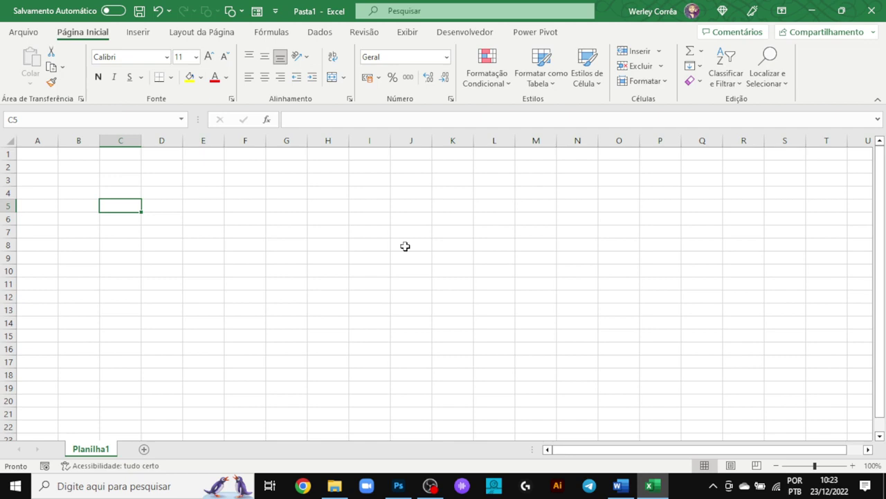
- Select the individual cells H5, J6, H10, F6, G9 and I9 one after another
{"action": "left_click", "coordinate": [327, 208]}
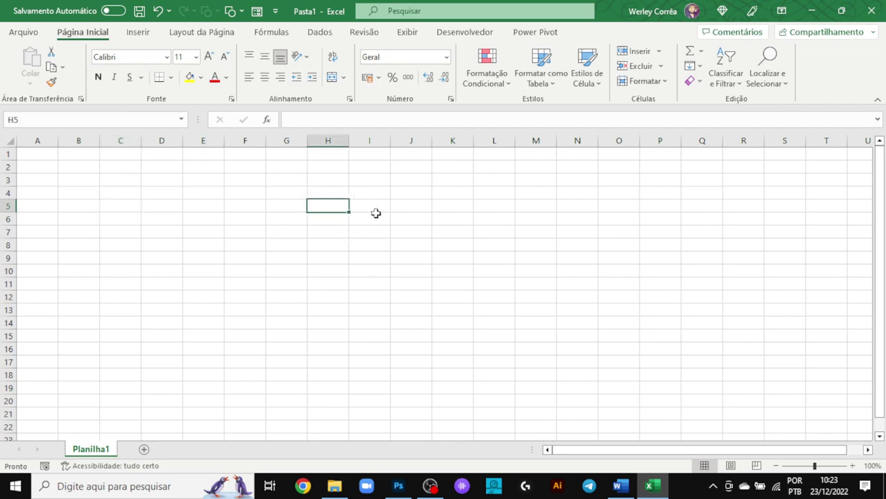
{"action": "left_click", "coordinate": [415, 221]}
{"action": "left_click", "coordinate": [345, 272]}
{"action": "left_click", "coordinate": [238, 223]}
{"action": "left_click", "coordinate": [277, 259]}
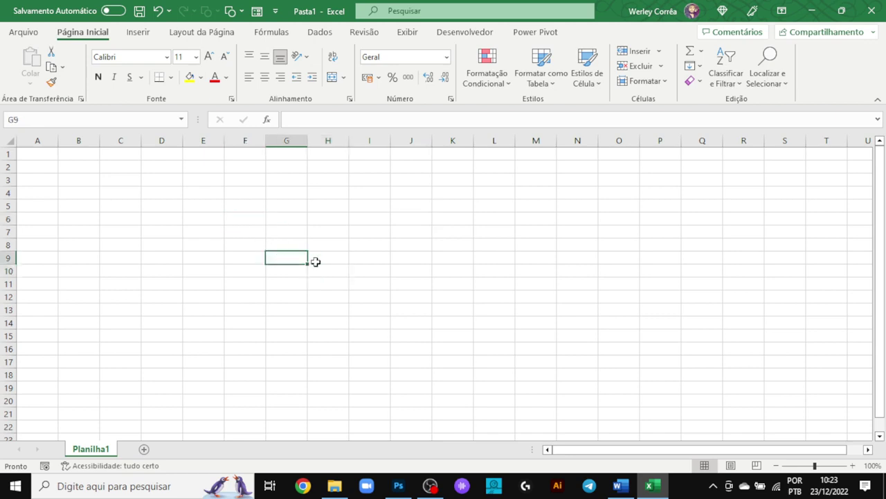
{"action": "left_click", "coordinate": [365, 256]}
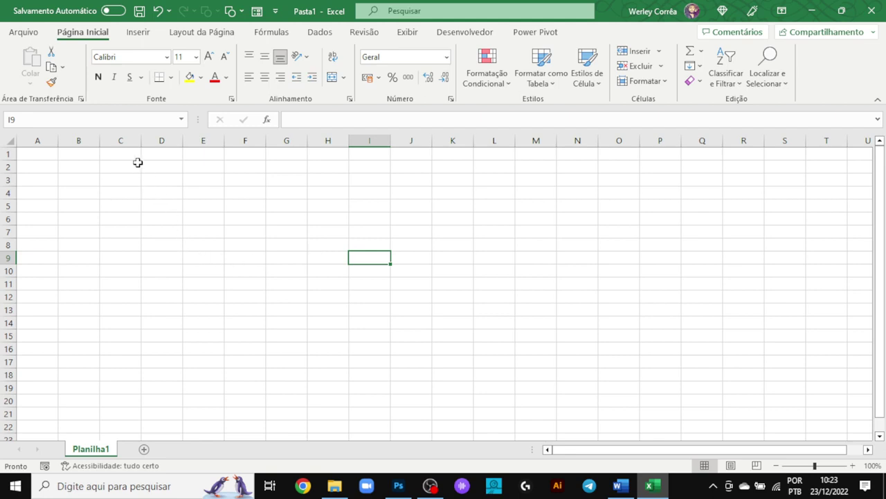
- Select column C and row 3 in turn, and select the cell where they cross, C3
{"action": "left_click", "coordinate": [123, 140]}
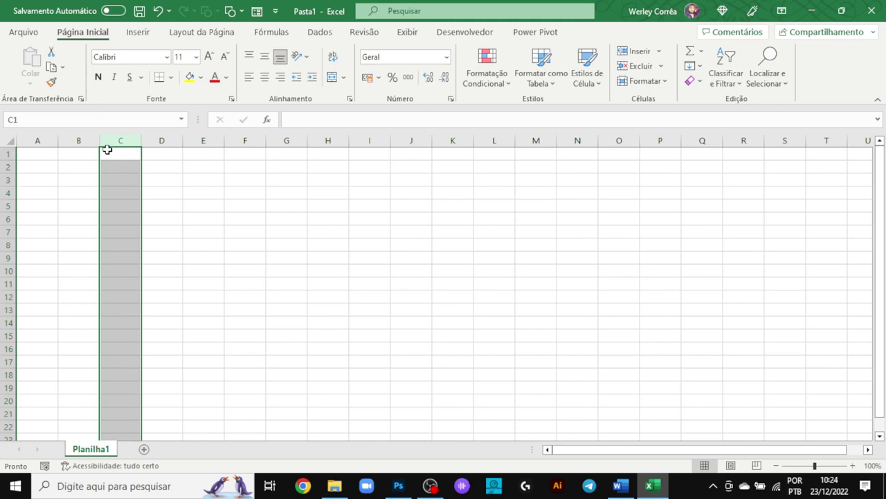
{"action": "left_click", "coordinate": [9, 180]}
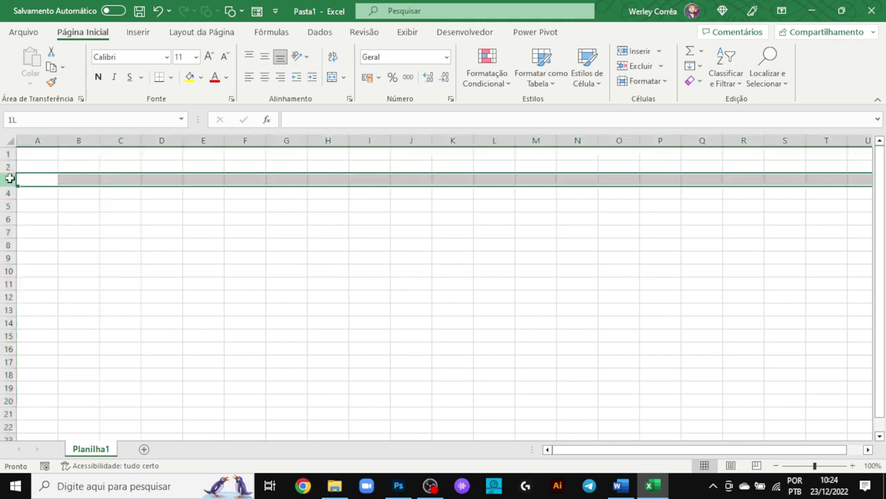
{"action": "left_click", "coordinate": [115, 181]}
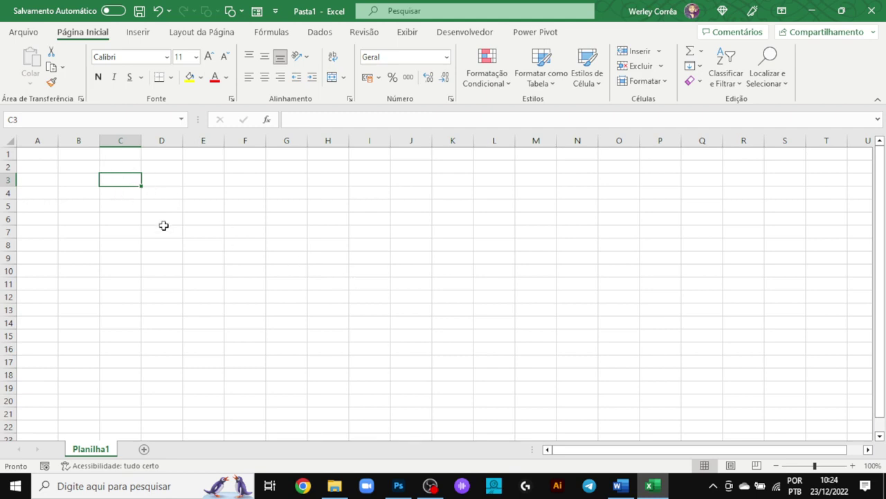
- Select the whole sheet, columns A to H, rows 1 to 13, and the range D4:M16 in turn
{"action": "left_click", "coordinate": [9, 140]}
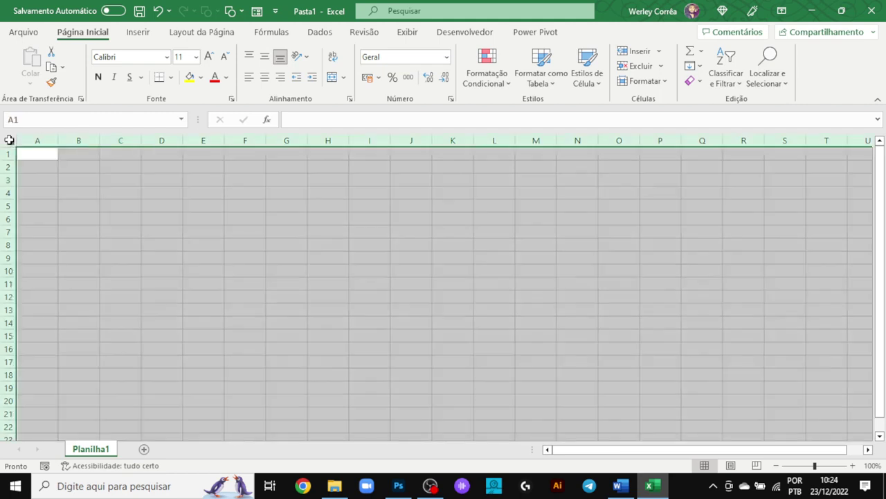
{"action": "left_click_drag", "start_coordinate": [28, 140], "coordinate": [311, 138]}
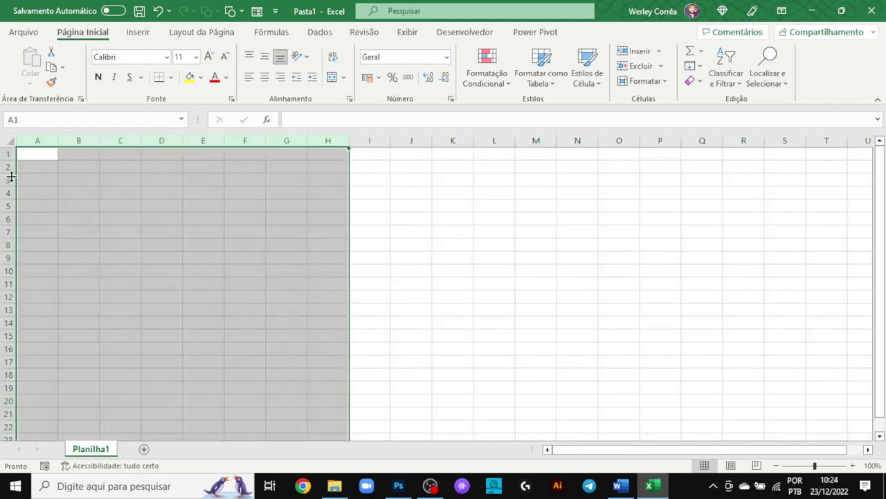
{"action": "left_click_drag", "start_coordinate": [8, 154], "coordinate": [6, 309]}
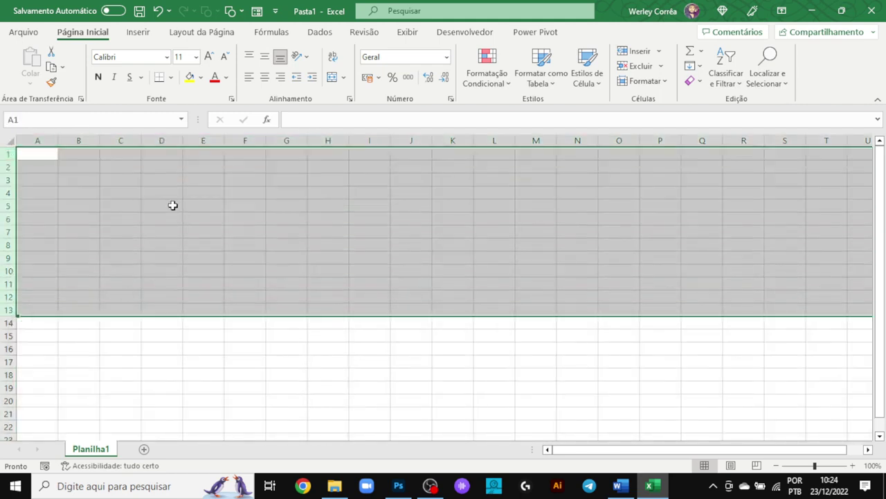
{"action": "left_click_drag", "start_coordinate": [166, 193], "coordinate": [521, 357]}
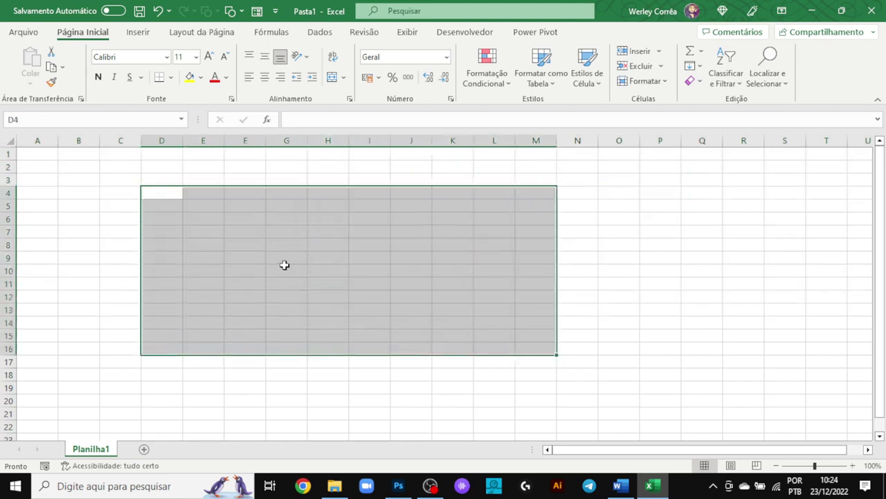
- Move the active cell around the grid one cell at a time in all four directions, finishing at F6
{"action": "key", "text": "Right"}
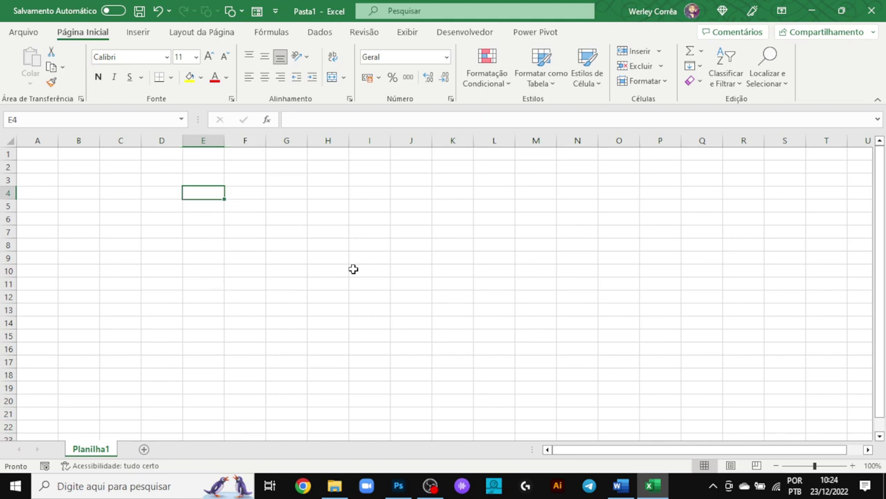
{"action": "key", "text": "Right"}
{"action": "key", "text": "Down"}
{"action": "key", "text": "Left"}
{"action": "key", "text": "Up"}
{"action": "key", "text": "Right"}
{"action": "key", "text": "Down"}
{"action": "key", "text": "Down"}
{"action": "key", "text": "Up"}
{"action": "key", "text": "Left"}
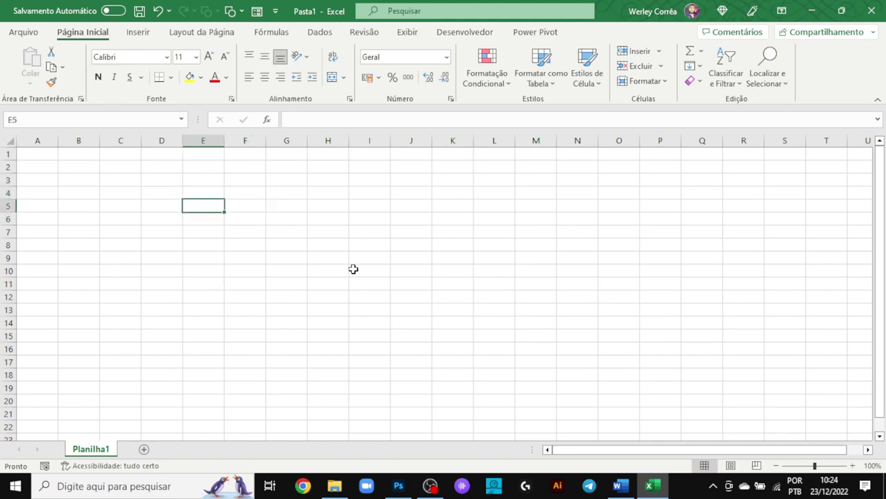
{"action": "key", "text": "Down"}
{"action": "key", "text": "Down"}
{"action": "key", "text": "Down"}
{"action": "key", "text": "Right"}
{"action": "key", "text": "Right"}
{"action": "key", "text": "Right"}
{"action": "key", "text": "Right"}
{"action": "key", "text": "Right"}
{"action": "key", "text": "Right"}
{"action": "key", "text": "Right"}
{"action": "key", "text": "Right"}
{"action": "key", "text": "Right"}
{"action": "key", "text": "Right"}
{"action": "key", "text": "Right"}
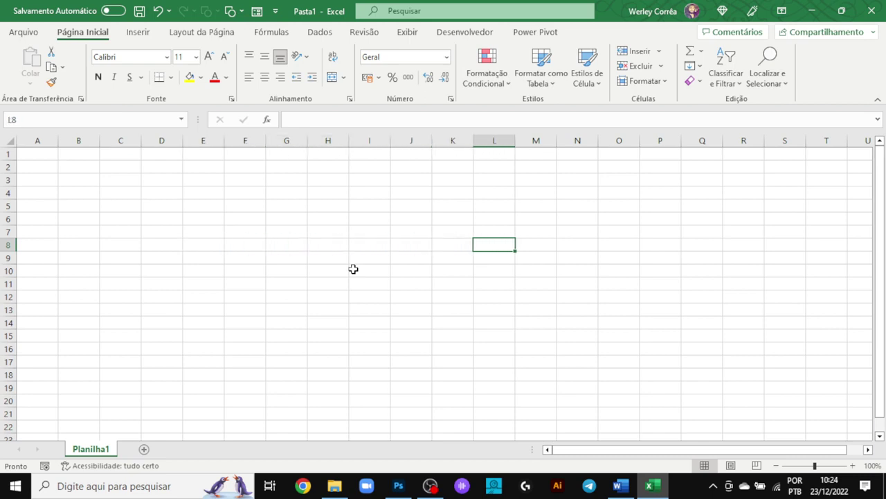
{"action": "key", "text": "Left"}
{"action": "key", "text": "Left"}
{"action": "key", "text": "Left"}
{"action": "key", "text": "Left"}
{"action": "key", "text": "Left"}
{"action": "key", "text": "Left"}
{"action": "key", "text": "Left"}
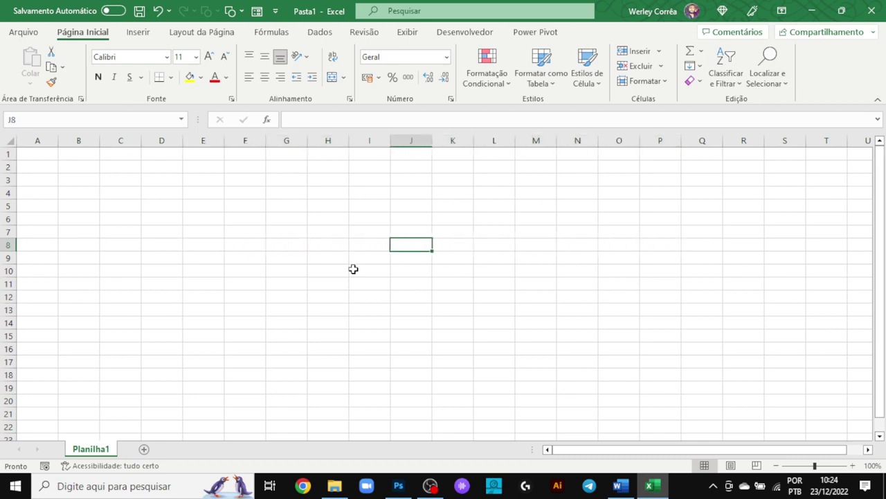
{"action": "key", "text": "Up"}
{"action": "key", "text": "Left"}
{"action": "key", "text": "Right"}
{"action": "key", "text": "Left"}
{"action": "key", "text": "Left"}
{"action": "key", "text": "Up"}
{"action": "key", "text": "Up"}
{"action": "key", "text": "Up"}
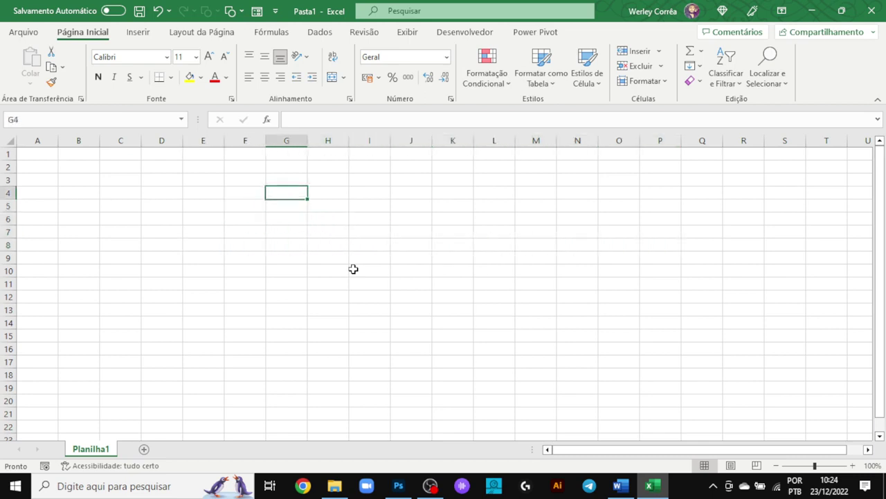
{"action": "key", "text": "Up"}
{"action": "key", "text": "Down"}
{"action": "key", "text": "Left"}
{"action": "key", "text": "Left"}
{"action": "key", "text": "Right"}
{"action": "key", "text": "Down"}
{"action": "key", "text": "Down"}
{"action": "key", "text": "Down"}
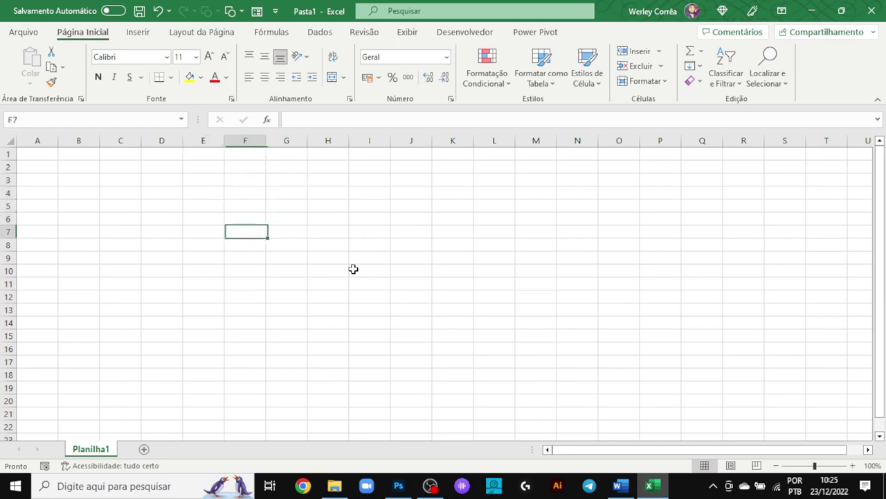
{"action": "key", "text": "Down"}
{"action": "key", "text": "Right"}
{"action": "key", "text": "Right"}
{"action": "key", "text": "Down"}
{"action": "key", "text": "Down"}
{"action": "key", "text": "Right"}
{"action": "key", "text": "Down"}
{"action": "key", "text": "Left"}
{"action": "key", "text": "Up"}
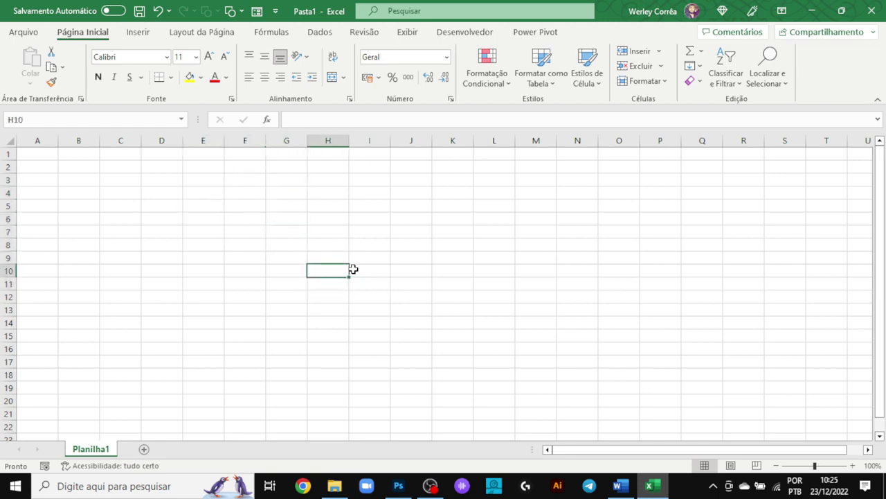
{"action": "key", "text": "Up"}
{"action": "key", "text": "Left"}
{"action": "key", "text": "Up"}
{"action": "key", "text": "Left"}
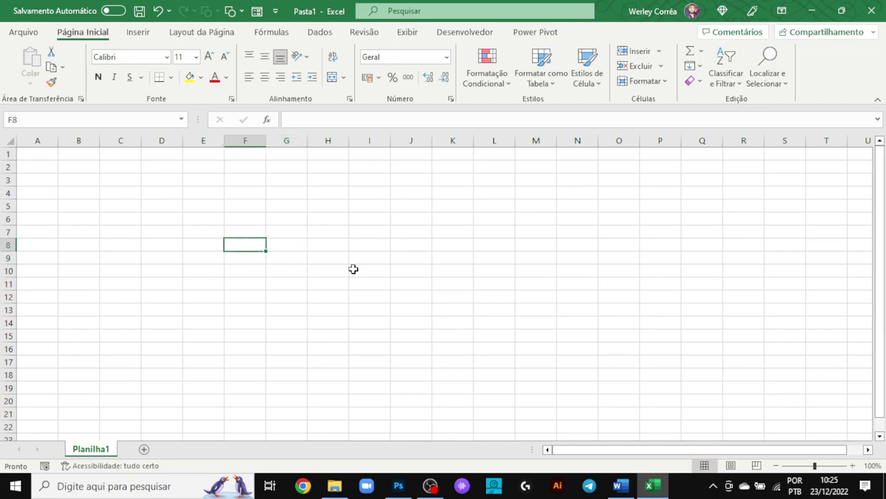
{"action": "key", "text": "Up"}
{"action": "key", "text": "Up"}
{"action": "key", "text": "Left"}
{"action": "key", "text": "Right"}
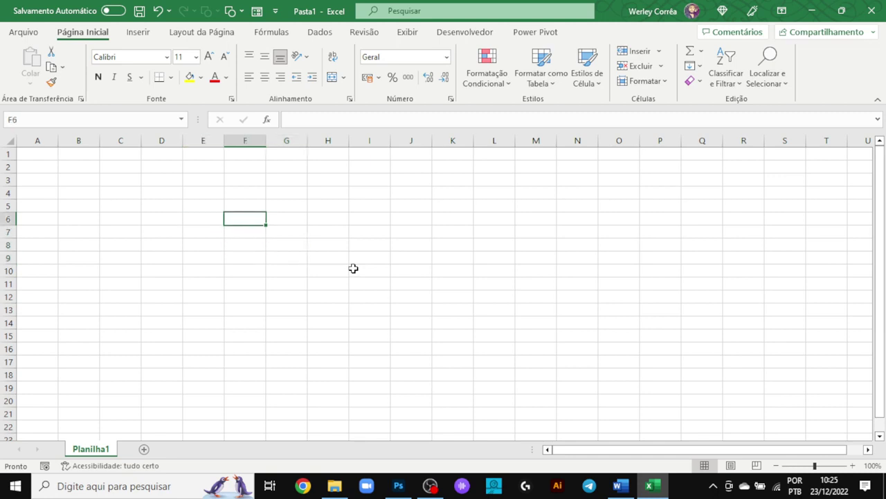
- Select cell B2 and increase the sheet zoom to 150%
{"action": "left_click", "coordinate": [88, 170]}
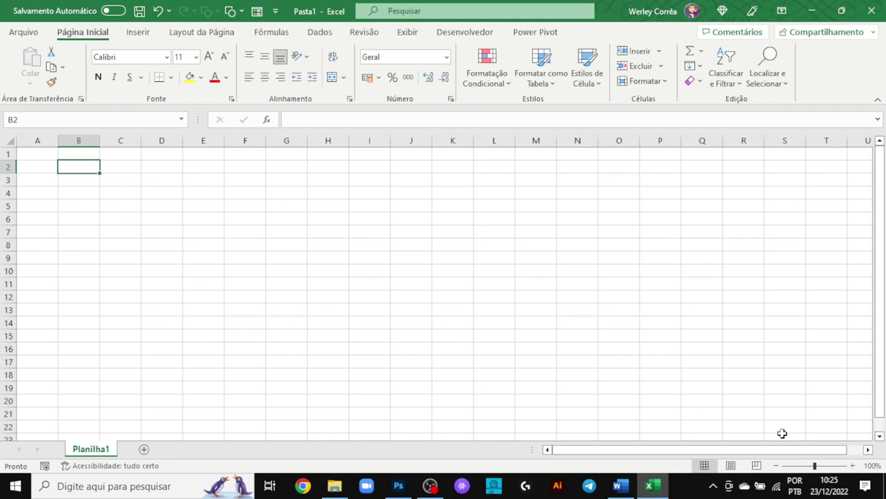
{"action": "left_click", "coordinate": [853, 466]}
{"action": "left_click", "coordinate": [853, 466]}
{"action": "left_click", "coordinate": [853, 466]}
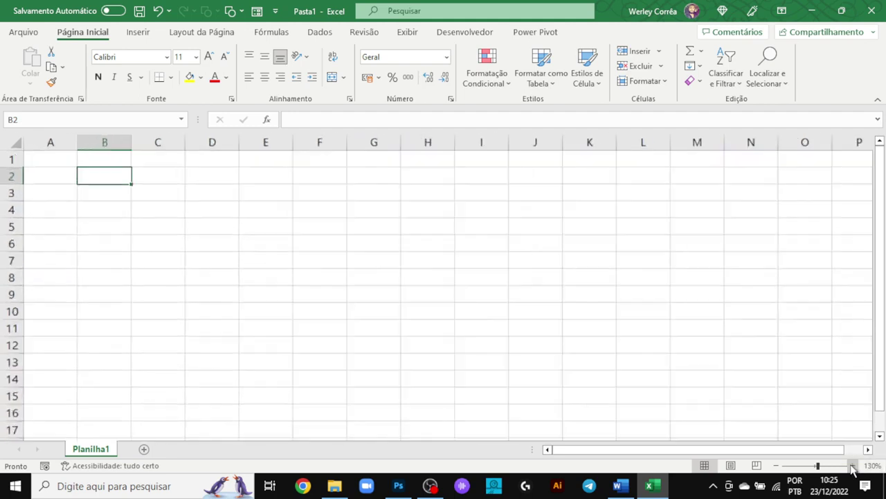
{"action": "left_click", "coordinate": [852, 466]}
{"action": "left_click", "coordinate": [853, 466]}
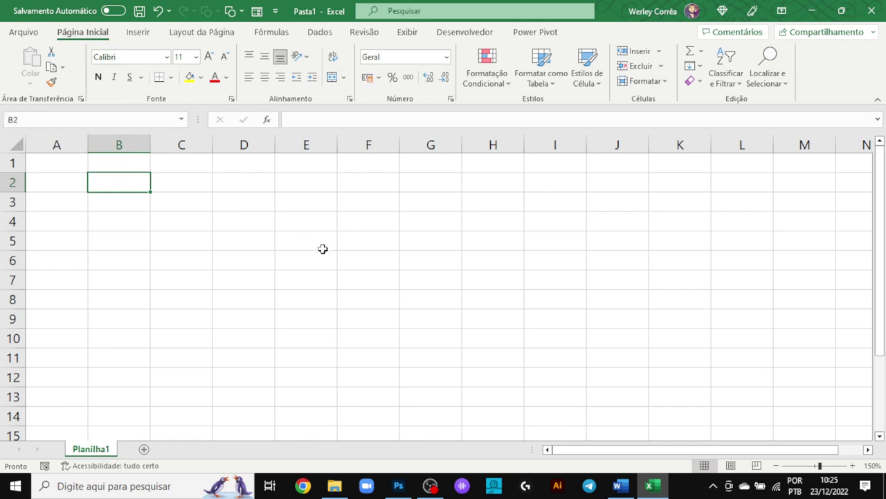
- Move the active cell from B2 six columns across and five rows down to H7
{"action": "key", "text": "Right"}
{"action": "key", "text": "Right"}
{"action": "key", "text": "Right"}
{"action": "key", "text": "Right"}
{"action": "key", "text": "Right"}
{"action": "key", "text": "Right"}
{"action": "key", "text": "Down"}
{"action": "key", "text": "Down"}
{"action": "key", "text": "Down"}
{"action": "key", "text": "Down"}
{"action": "key", "text": "Down"}
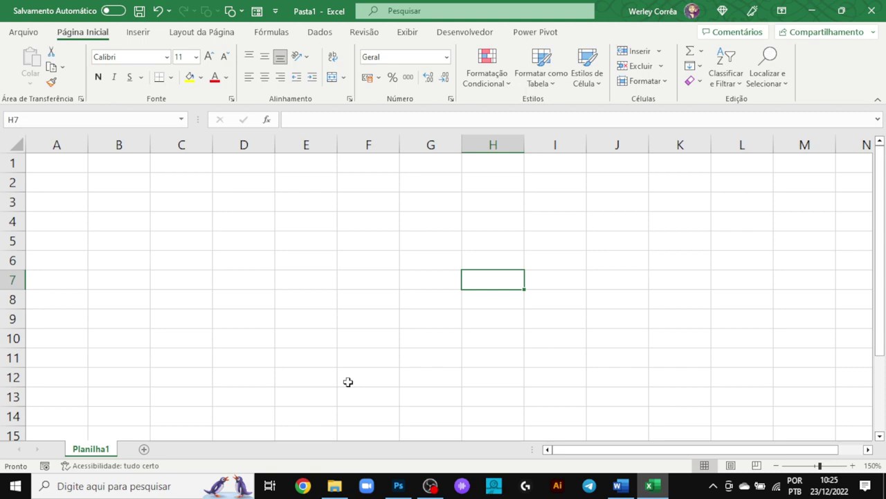
- Go to cell B3 by entering its reference, and select cells D6 and C3 directly in the grid
{"action": "left_click", "coordinate": [23, 119]}
{"action": "type", "text": "B3"}
{"action": "key", "text": "Return"}
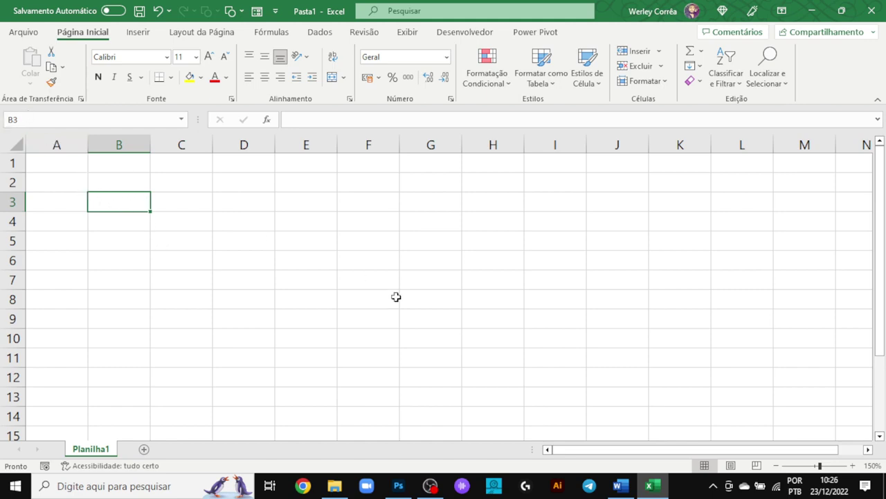
{"action": "left_click", "coordinate": [226, 254]}
{"action": "left_click", "coordinate": [203, 210]}
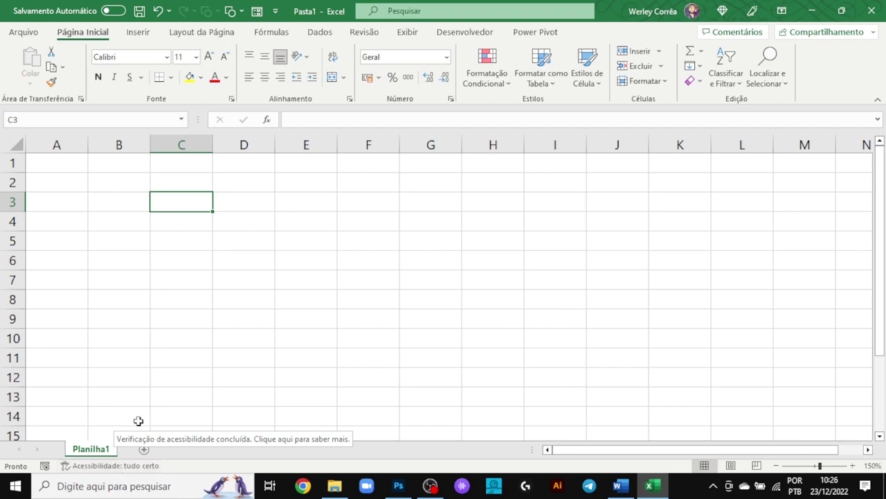
- Add four new worksheets to the workbook after Planilha1
{"action": "left_click", "coordinate": [144, 448]}
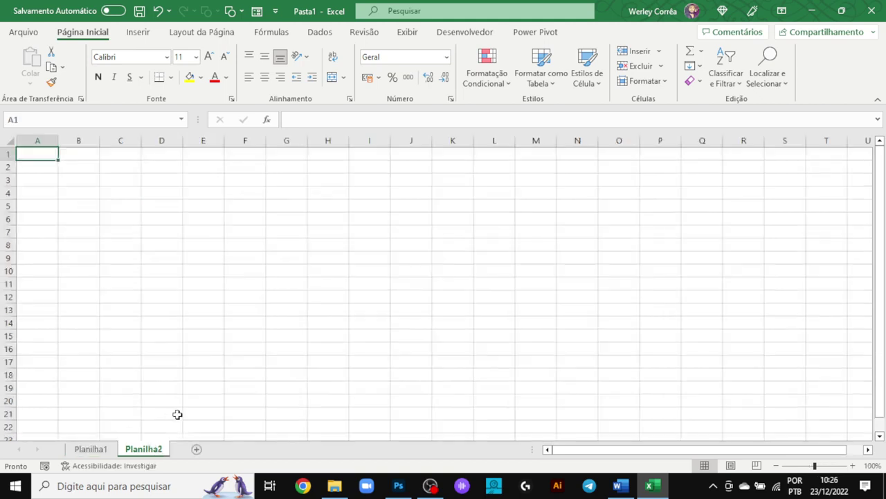
{"action": "left_click", "coordinate": [196, 448]}
{"action": "left_click", "coordinate": [250, 449]}
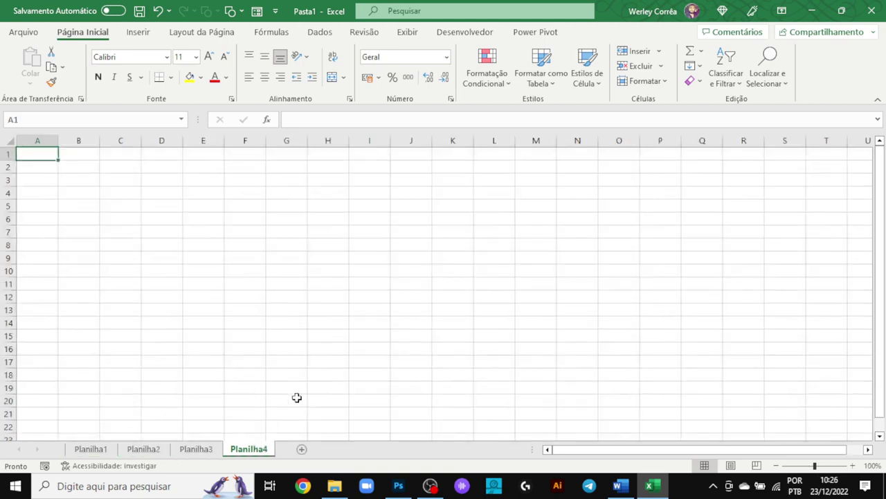
{"action": "left_click", "coordinate": [303, 449]}
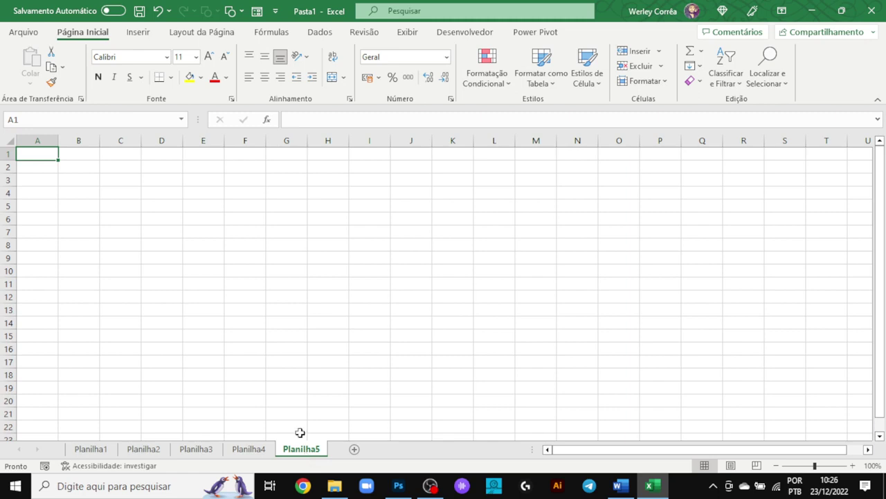
- View the worksheets one after another from Planilha4 back to Planilha1
{"action": "left_click", "coordinate": [265, 451]}
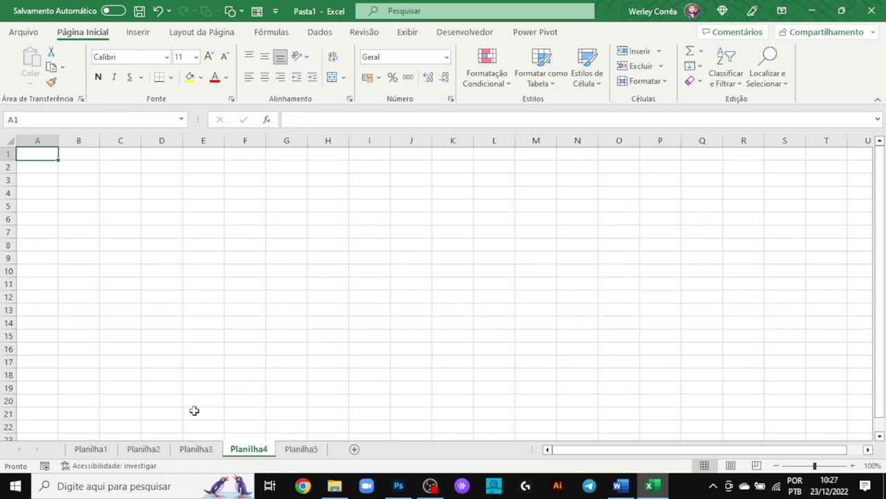
{"action": "left_click", "coordinate": [195, 452]}
{"action": "left_click", "coordinate": [147, 449]}
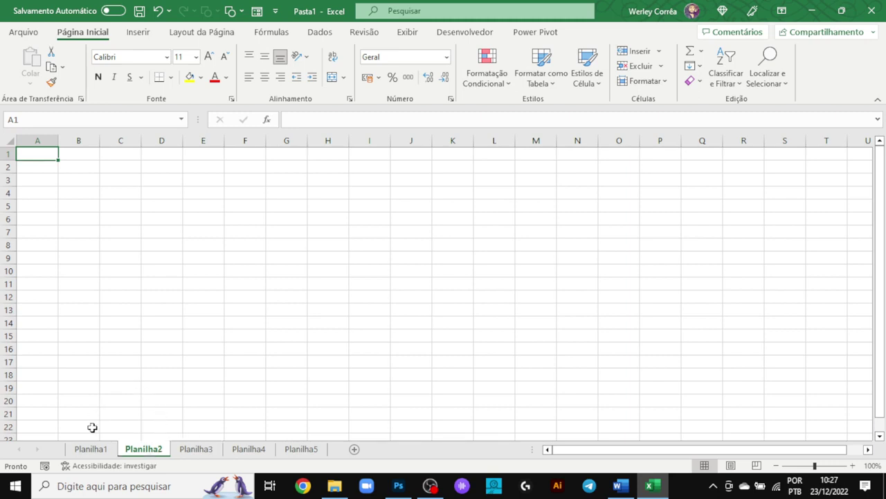
{"action": "left_click", "coordinate": [93, 450]}
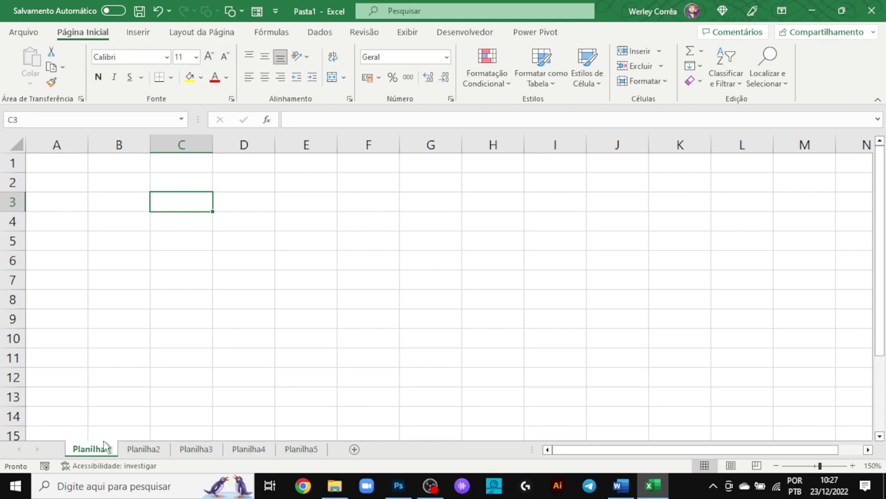
- Rename the Planilha1 worksheet as FATURAMENTO
{"action": "double_click", "coordinate": [92, 450]}
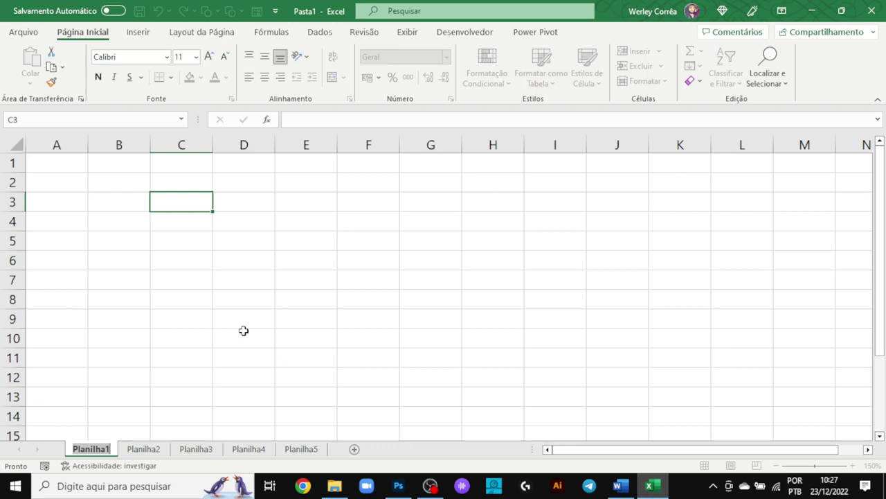
{"action": "type", "text": "FATURA"}
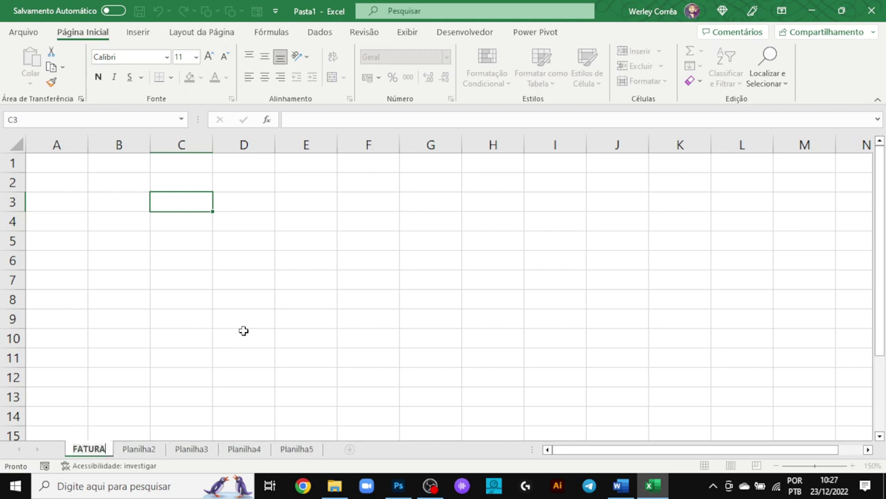
{"action": "type", "text": "MENTO"}
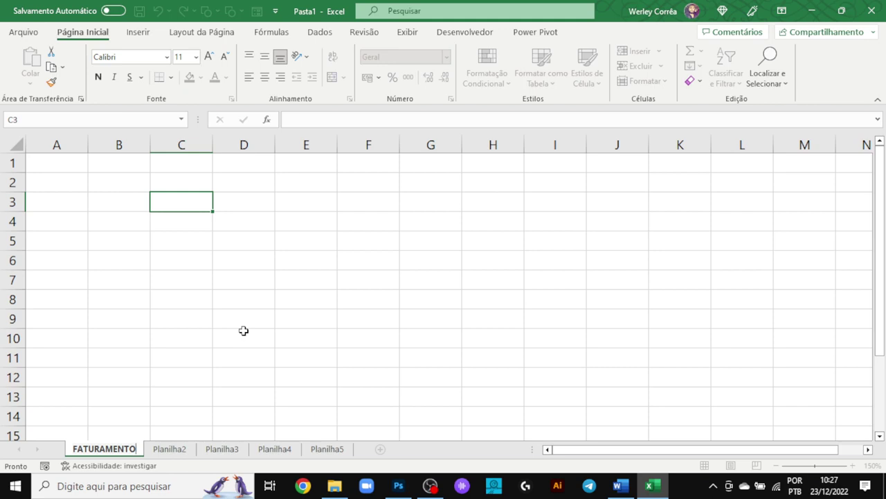
{"action": "key", "text": "Return"}
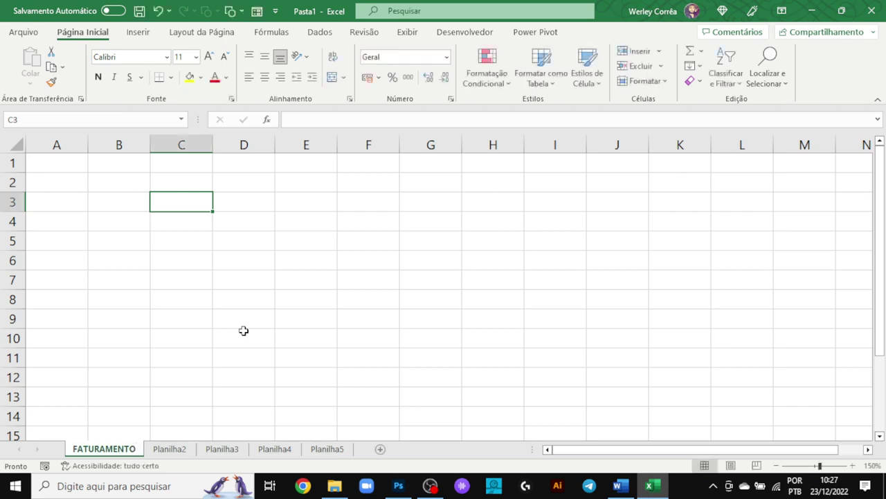
- Rename the Planilha2 worksheet as VENDAS and keep it as the active sheet
{"action": "left_click", "coordinate": [184, 449]}
{"action": "type", "text": "V"}
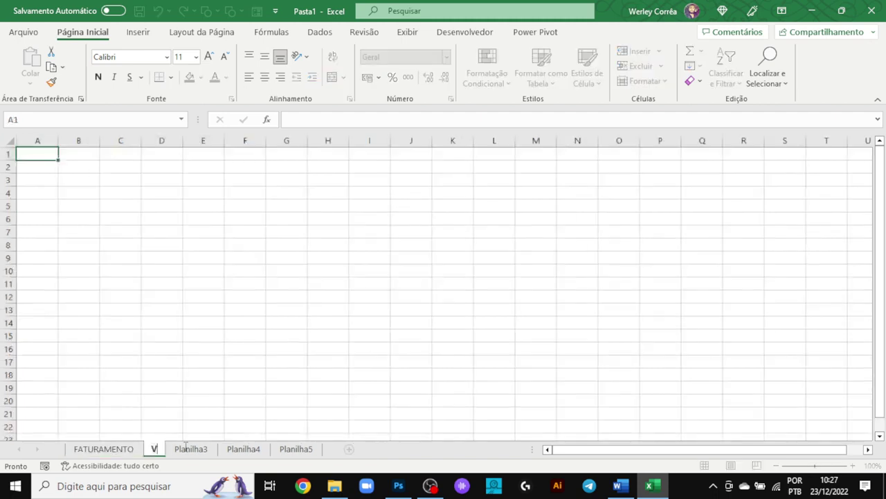
{"action": "type", "text": "ENDAS"}
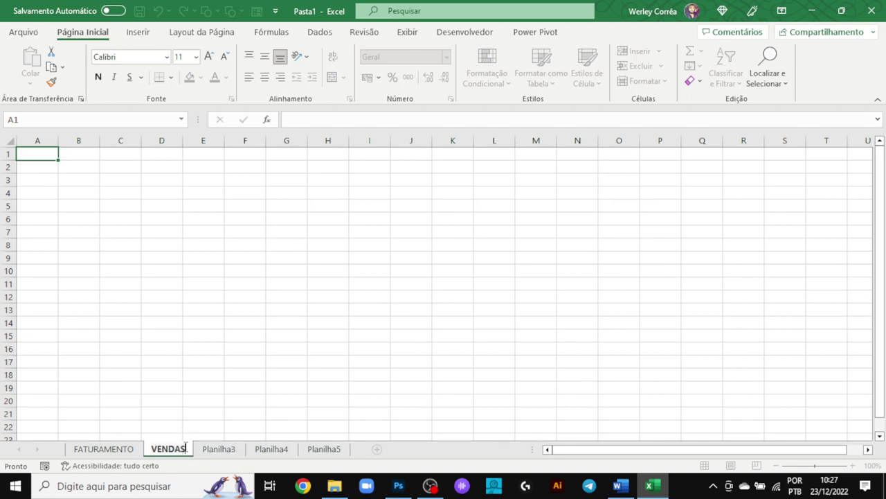
{"action": "key", "text": "Return"}
{"action": "left_click", "coordinate": [128, 450]}
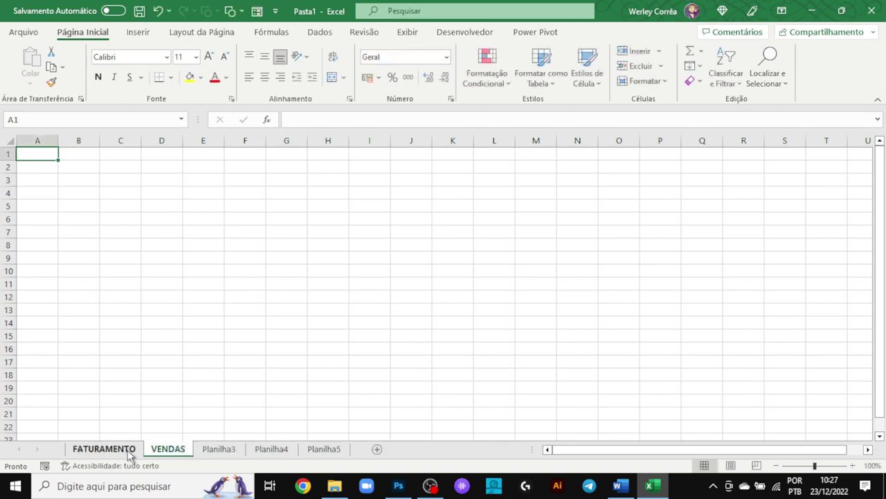
{"action": "left_click", "coordinate": [168, 449]}
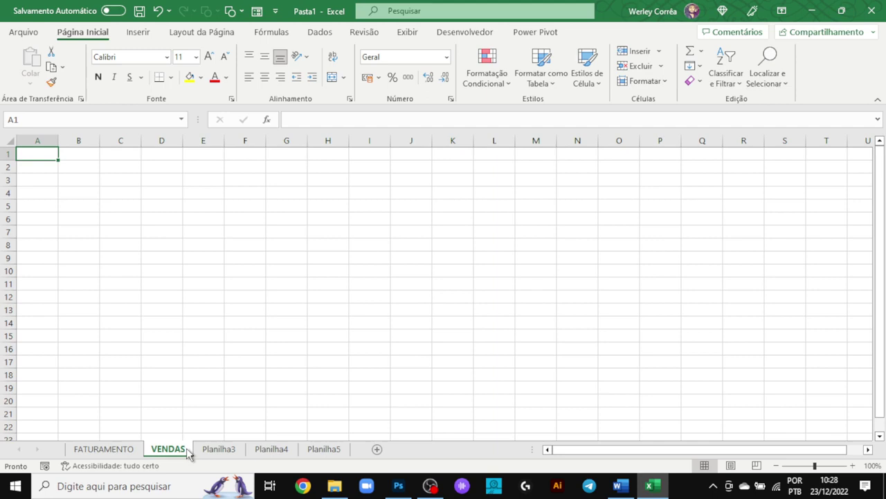
- Select the range C3:L14 on the VENDAS sheet and review the Inserir, Layout da Página, Fórmulas and Dados commands
{"action": "left_click", "coordinate": [88, 180]}
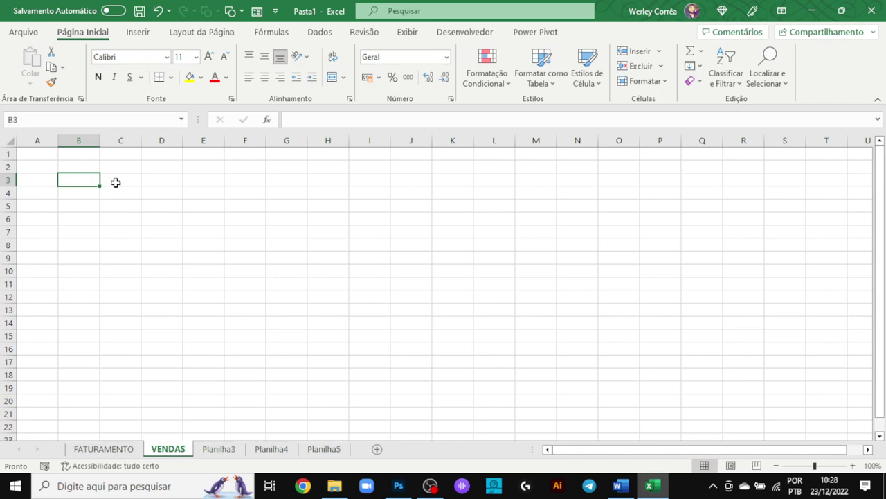
{"action": "left_click_drag", "start_coordinate": [116, 182], "coordinate": [510, 321]}
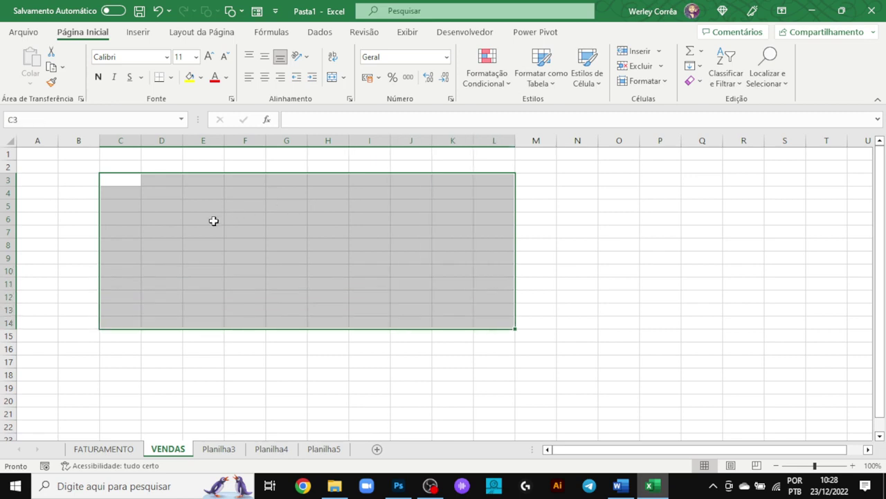
{"action": "left_click", "coordinate": [143, 35]}
{"action": "left_click", "coordinate": [197, 33]}
{"action": "left_click", "coordinate": [271, 32]}
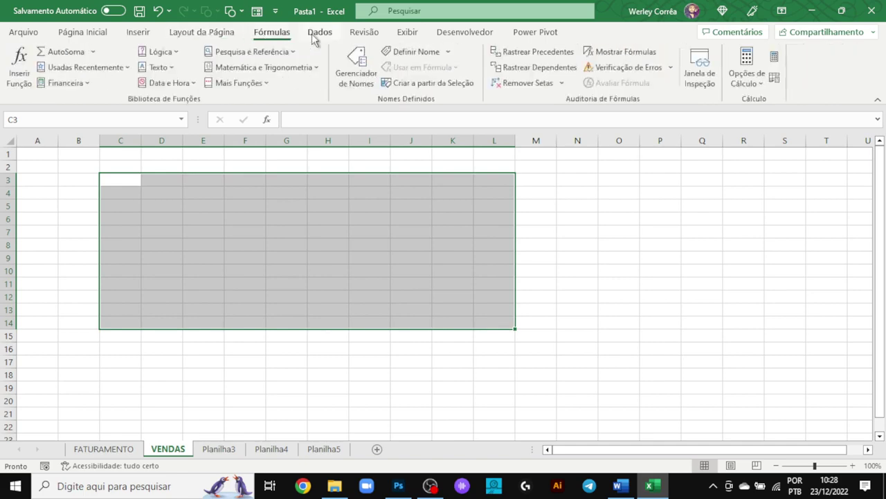
{"action": "left_click", "coordinate": [319, 32]}
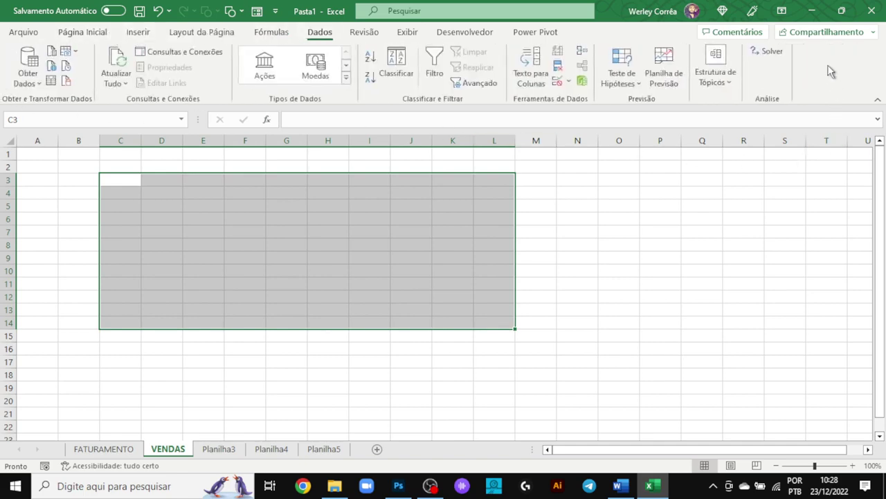
- Highlight the active cell's reference, and select the whole of column E, the whole of row 3 and cell K8
{"action": "left_click", "coordinate": [99, 119]}
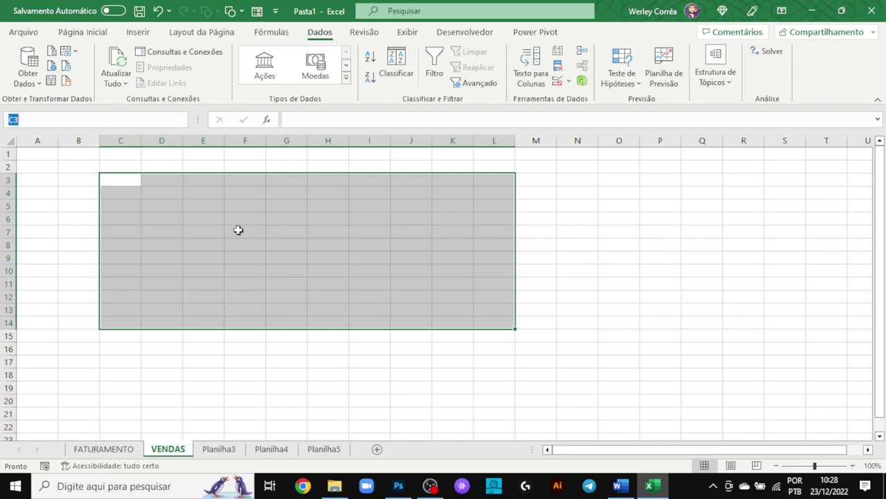
{"action": "left_click", "coordinate": [207, 141]}
{"action": "left_click", "coordinate": [6, 181]}
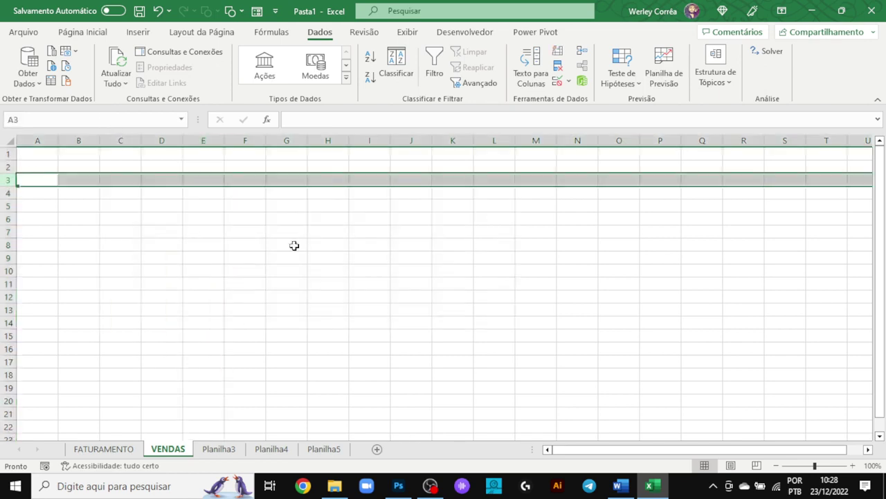
{"action": "left_click", "coordinate": [443, 245]}
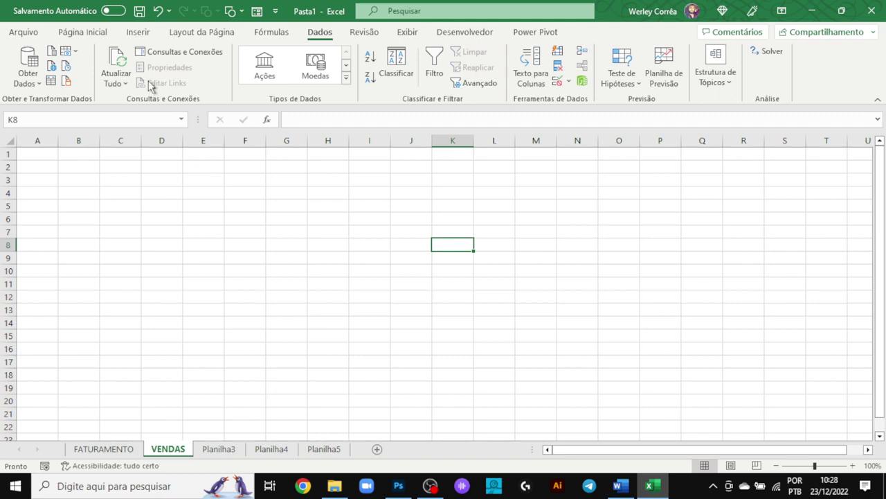
- Bring back the Página Inicial commands and select the range B2:R16 on the VENDAS sheet
{"action": "left_click", "coordinate": [101, 35]}
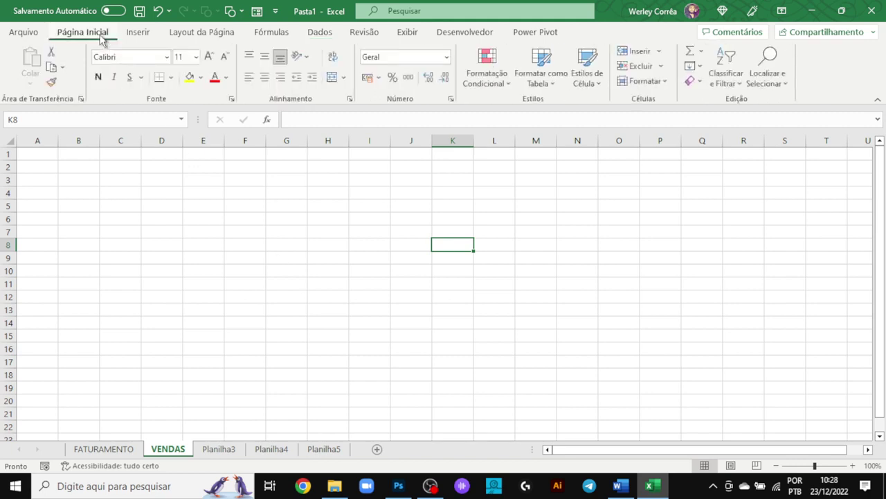
{"action": "left_click", "coordinate": [88, 167]}
{"action": "left_click_drag", "start_coordinate": [89, 166], "coordinate": [740, 353]}
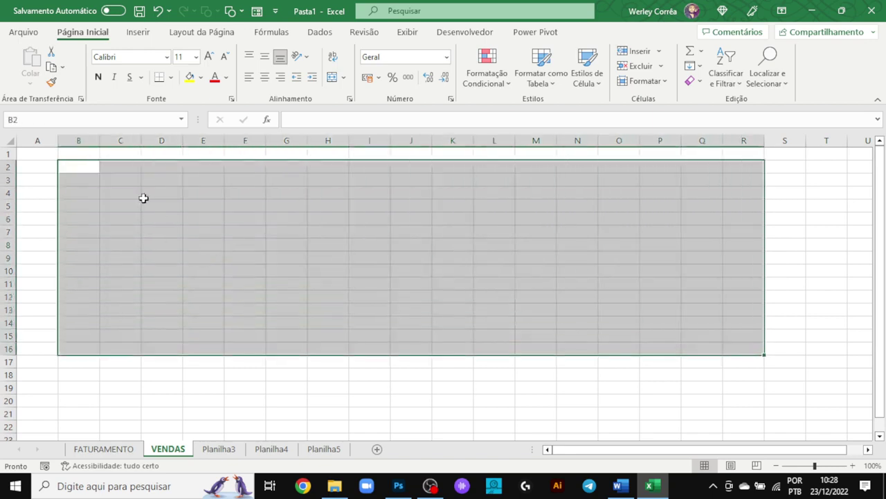
- Select individual cells such as C4 and C5 on the VENDAS sheet, finishing with B2 as the active cell
{"action": "left_click", "coordinate": [131, 166]}
{"action": "left_click", "coordinate": [115, 194]}
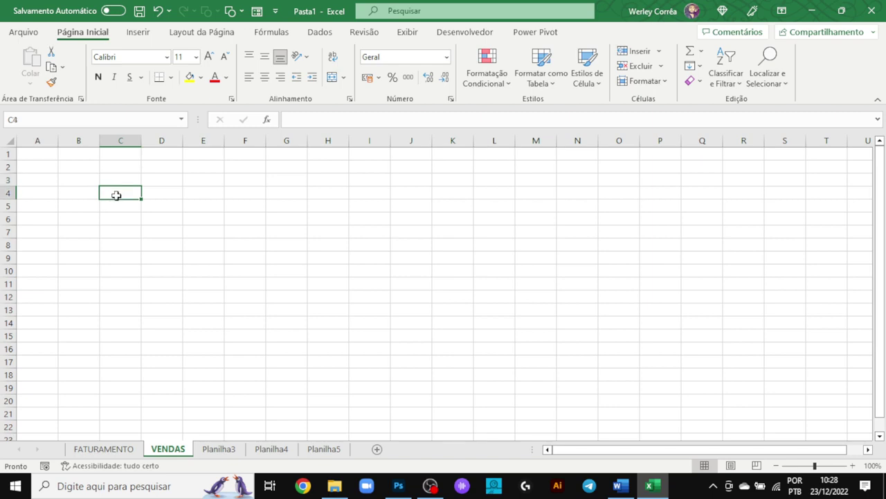
{"action": "left_click", "coordinate": [118, 208]}
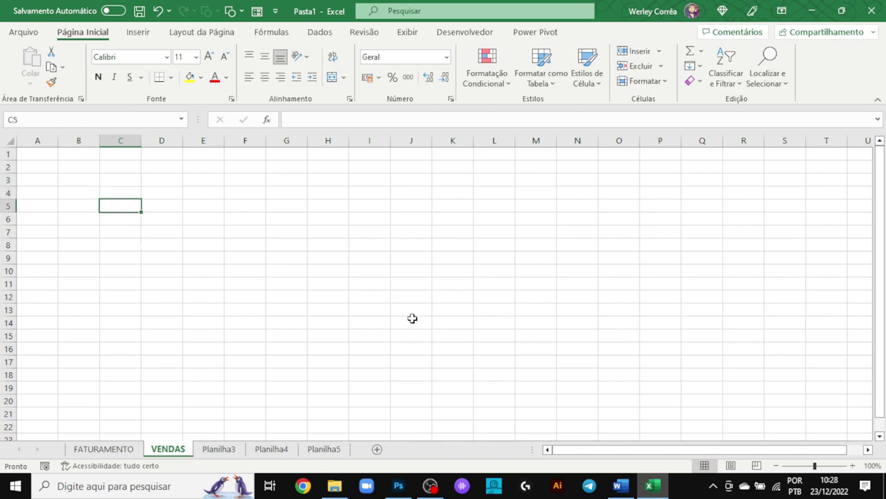
{"action": "left_click", "coordinate": [65, 170]}
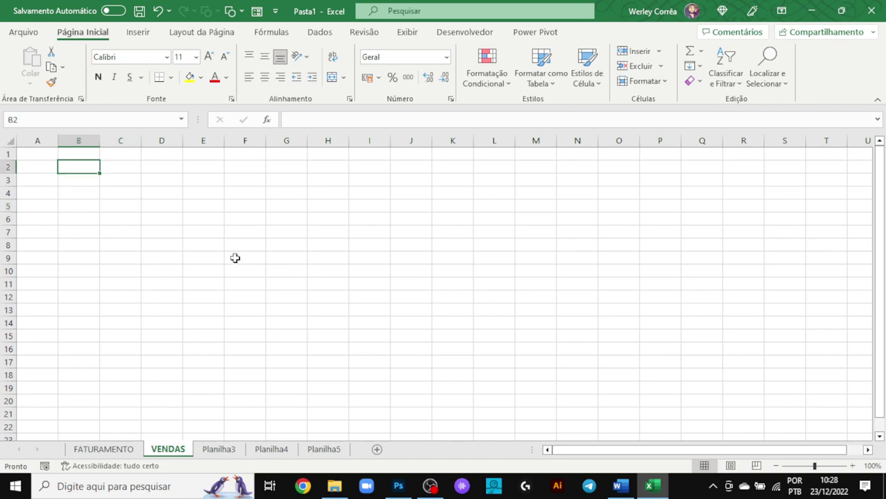
{"action": "left_click_drag", "start_coordinate": [73, 170], "coordinate": [69, 259]}
{"action": "left_click", "coordinate": [72, 172]}
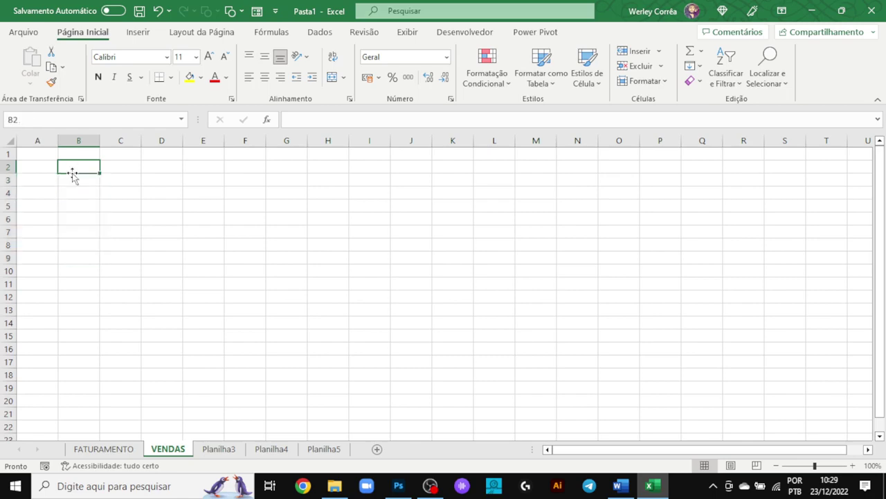